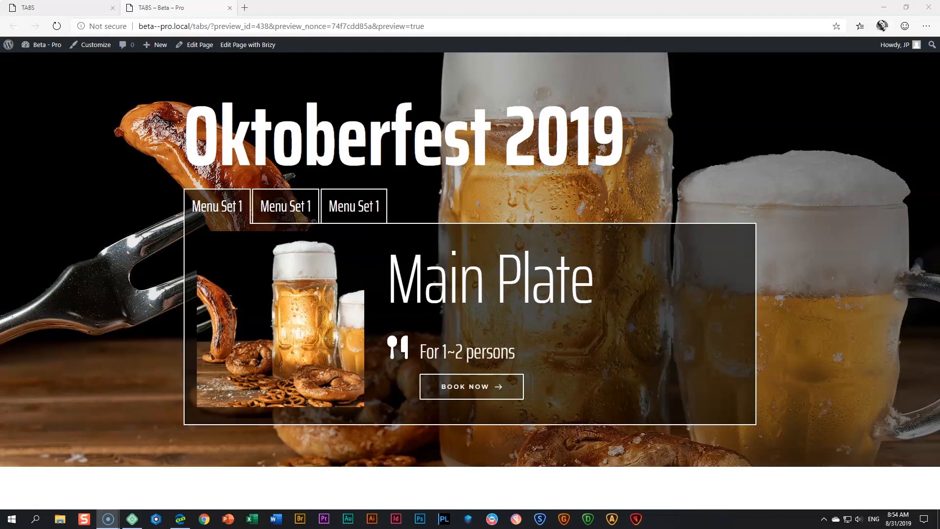
View the content of each of the three menu tabs in the Oktoberfest page preview
click(272, 202)
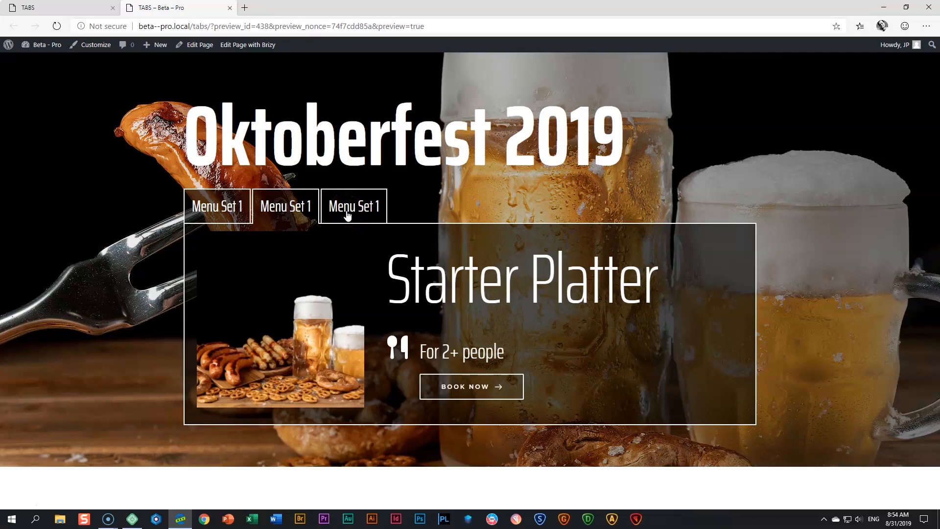
click(347, 215)
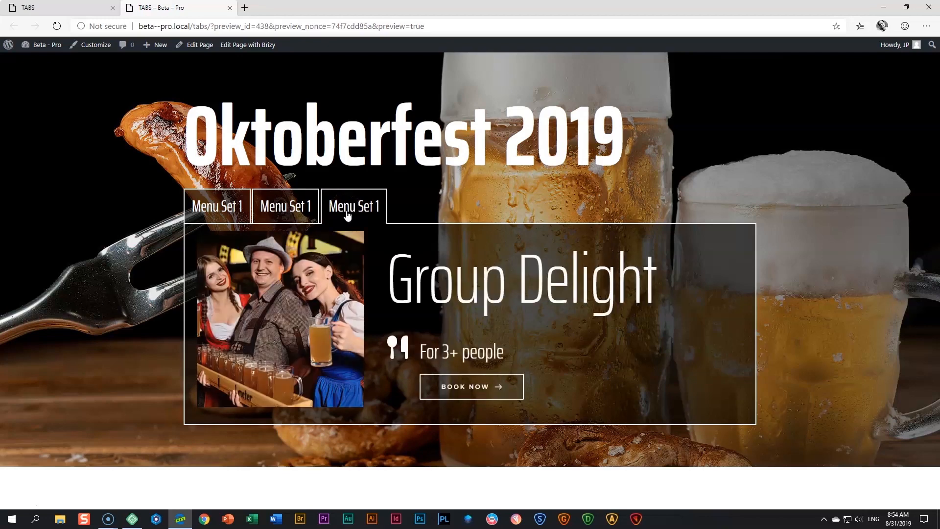
click(220, 209)
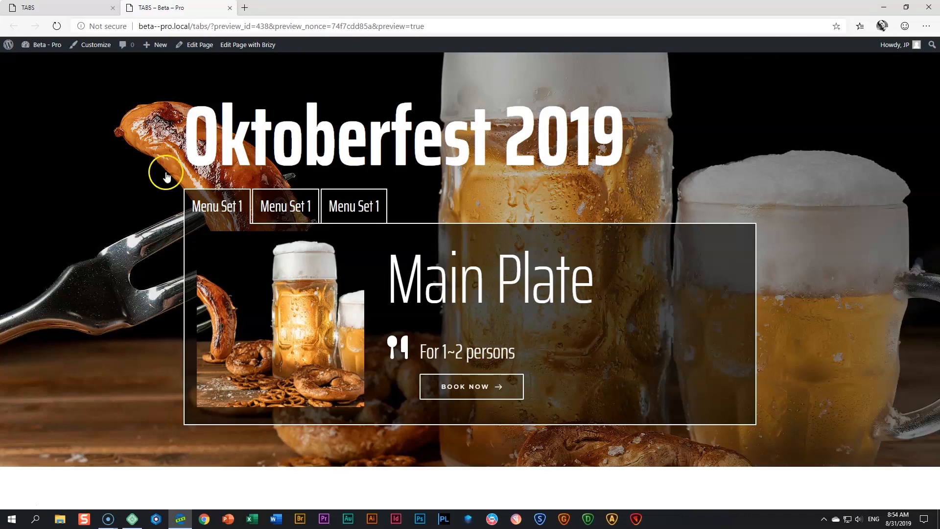
Switch to the page editor, add a blank block below the Oktoberfest section and place a Tabs element in its first column
click(65, 9)
scroll(273, 158, down, 2)
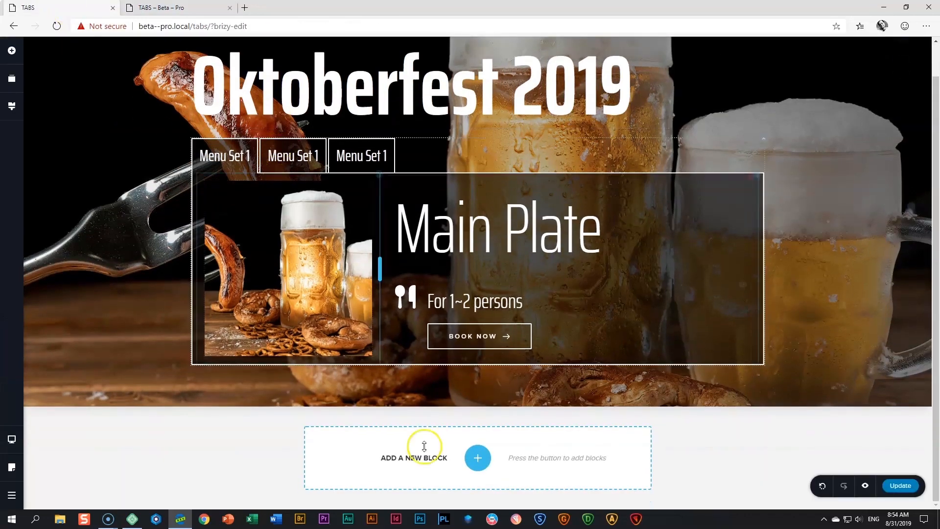
click(479, 460)
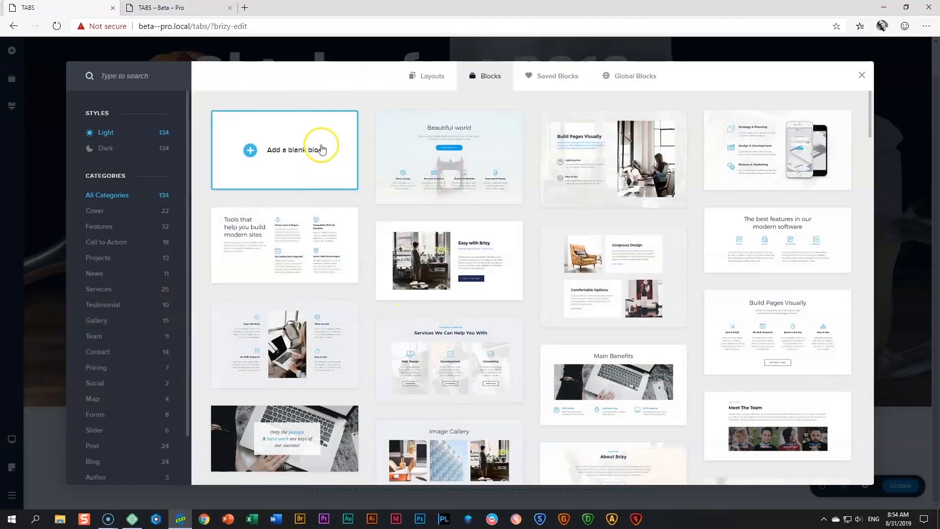
click(322, 151)
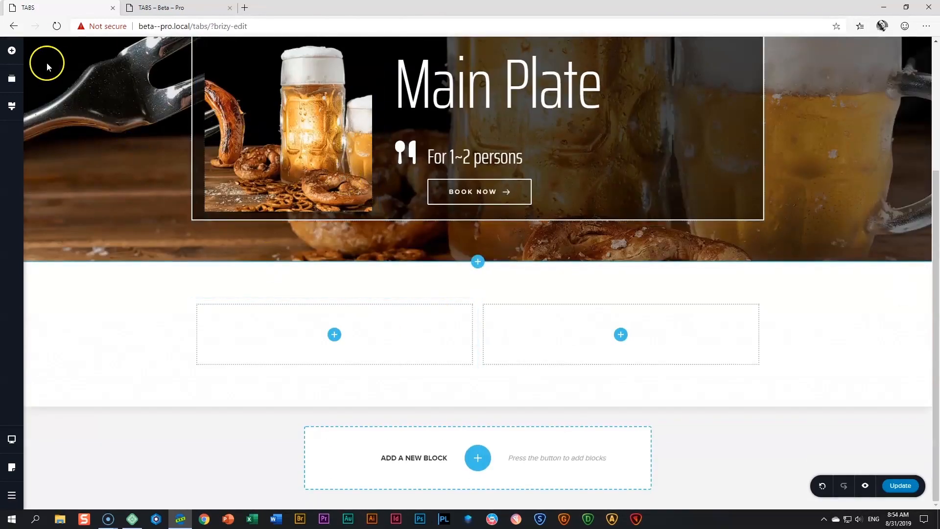
click(15, 53)
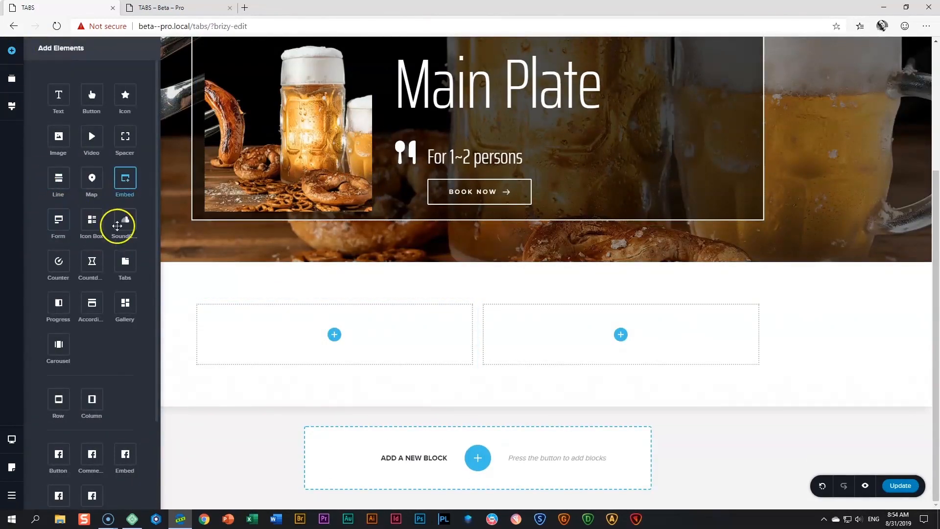
drag(126, 263, 340, 347)
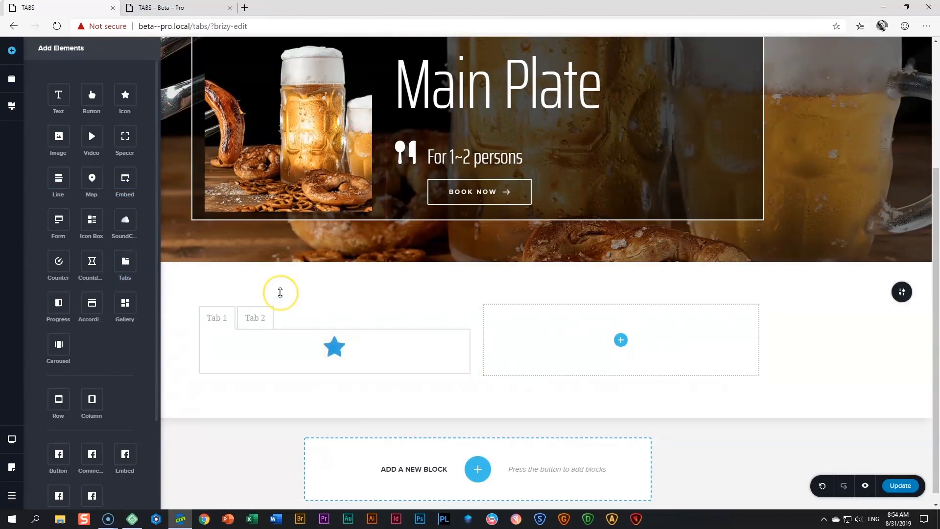
Delete the placeholder button from Tab 2 and the star icon from Tab 1 of the new Tabs element
click(253, 320)
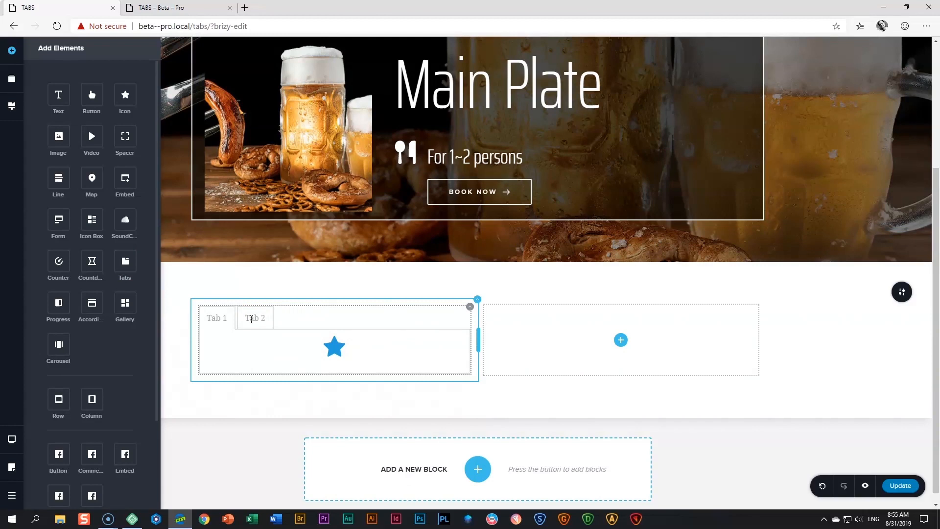
click(257, 323)
click(323, 347)
click(335, 352)
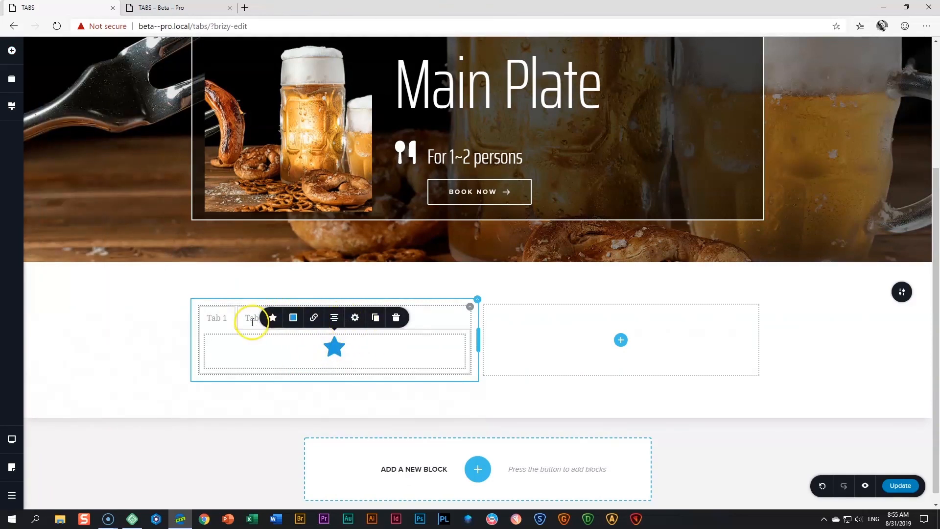
click(252, 322)
click(341, 347)
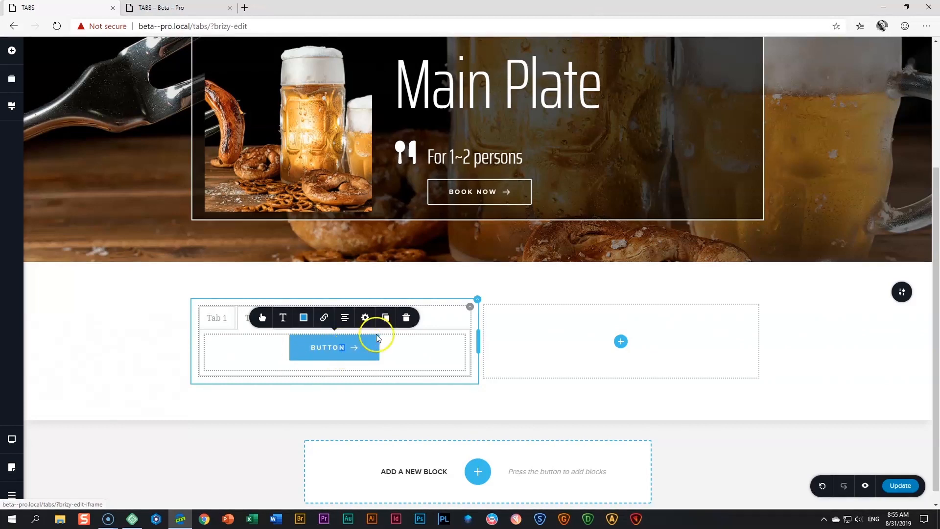
click(406, 317)
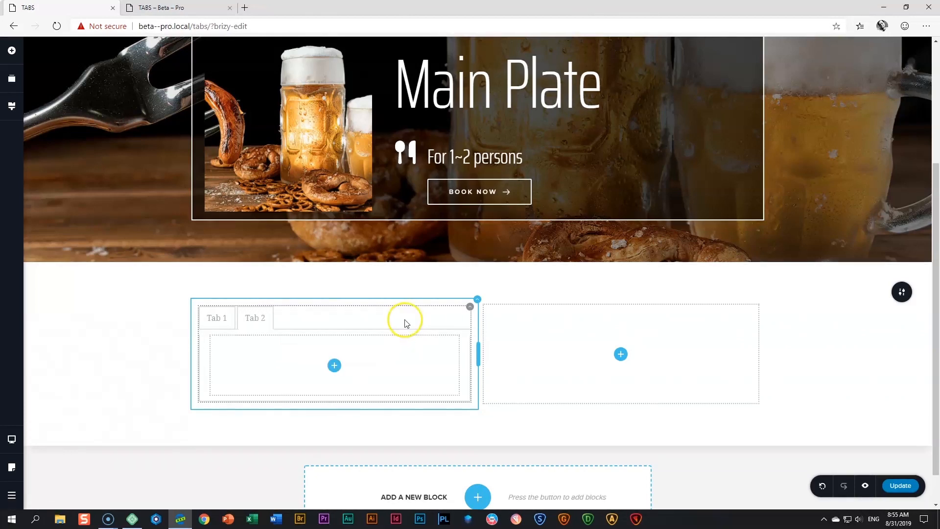
click(221, 318)
click(333, 347)
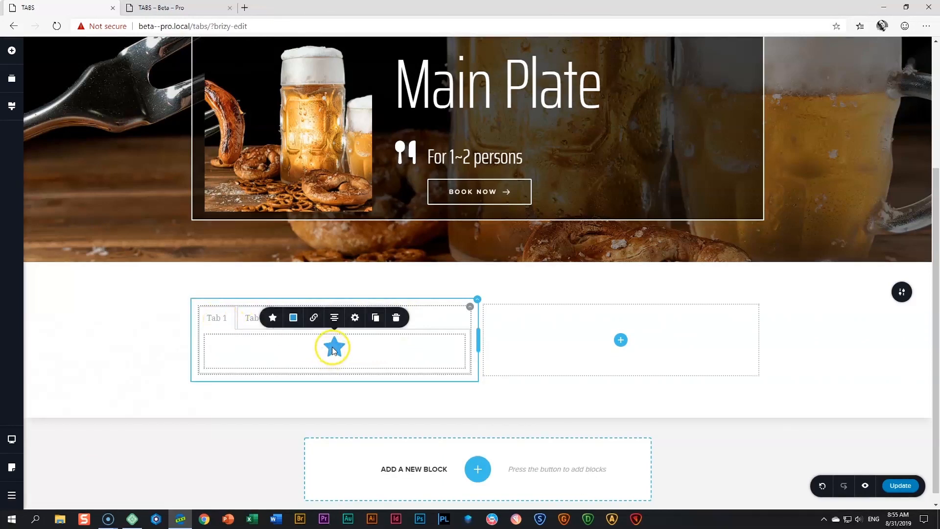
click(399, 317)
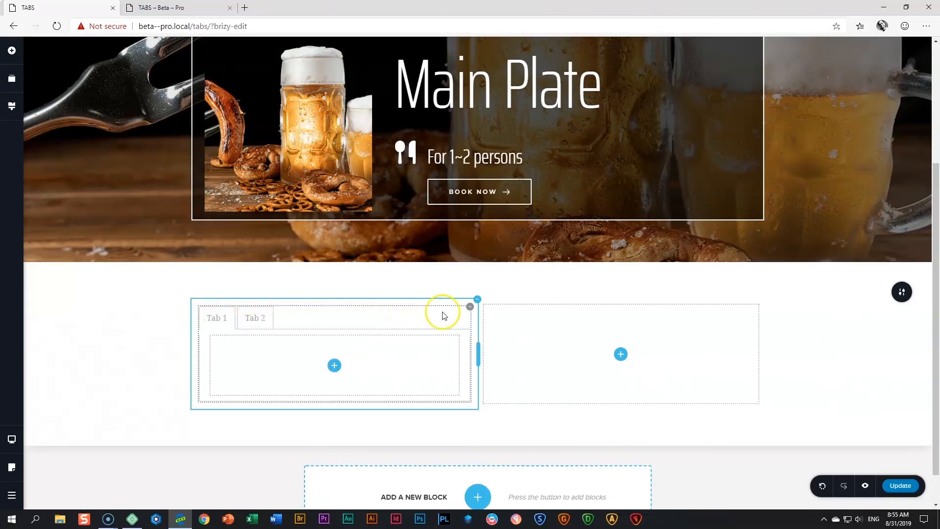
Delete the empty column beside the Tabs element so the tabs span the full block width
scroll(557, 138, up, 3)
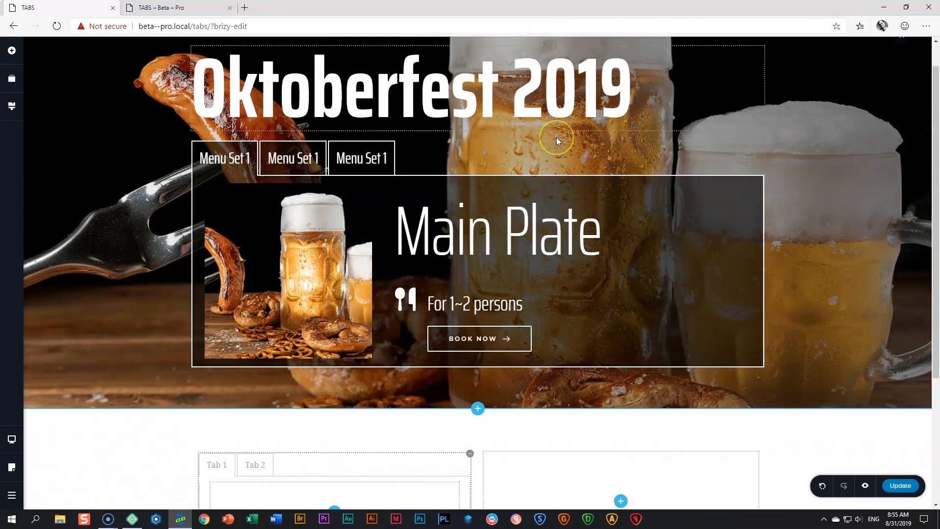
scroll(557, 137, down, 4)
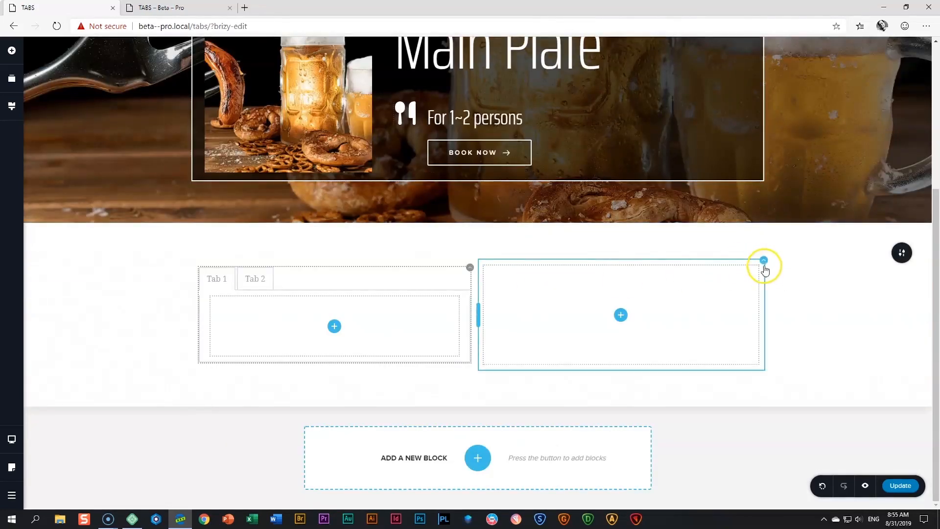
click(764, 261)
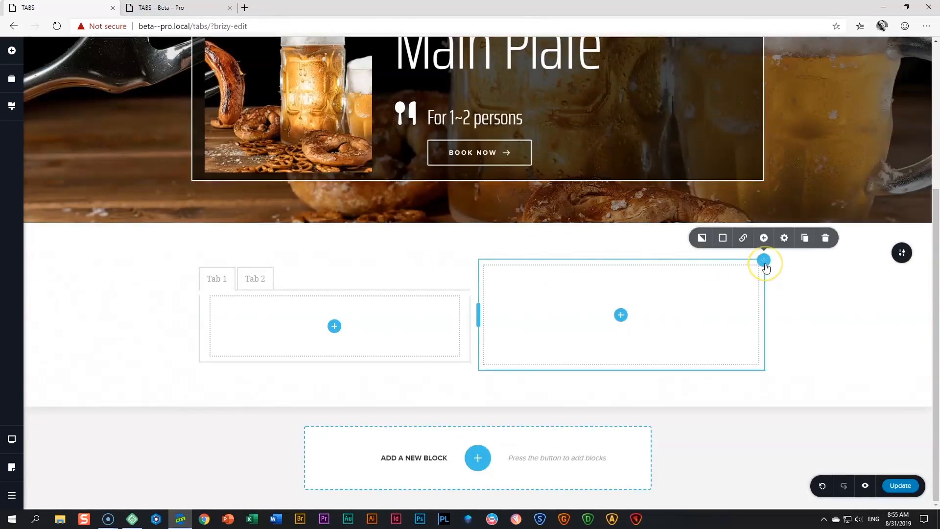
click(825, 240)
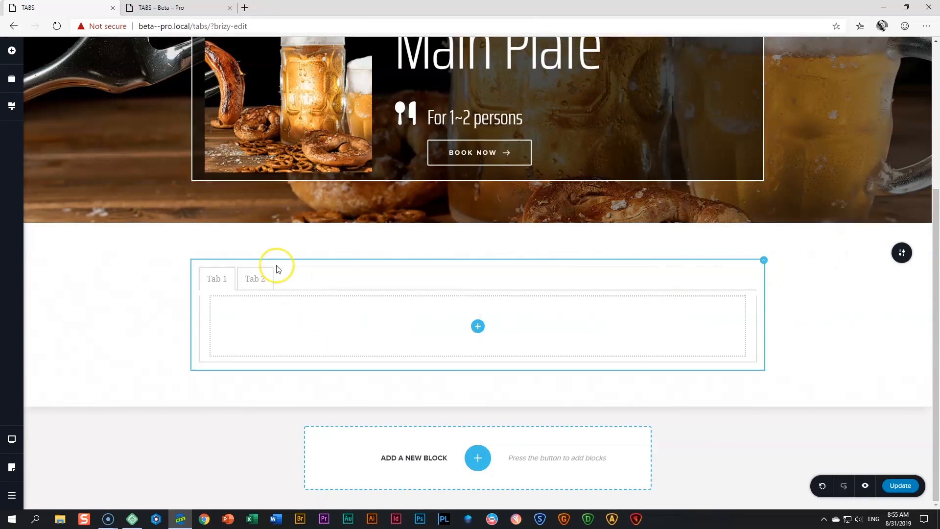
Add a column inside Tab 1 to split its content area in two, and try narrowing the first column
mouse_move(306, 390)
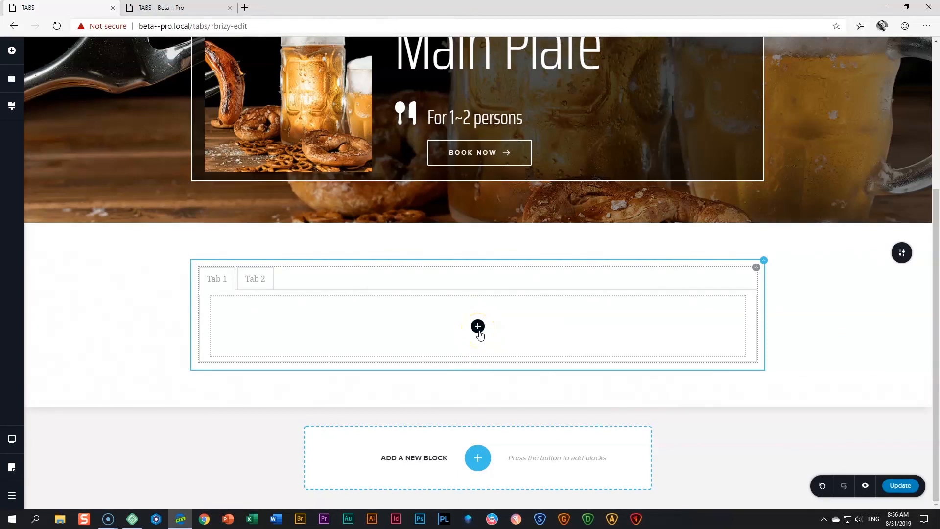
click(10, 58)
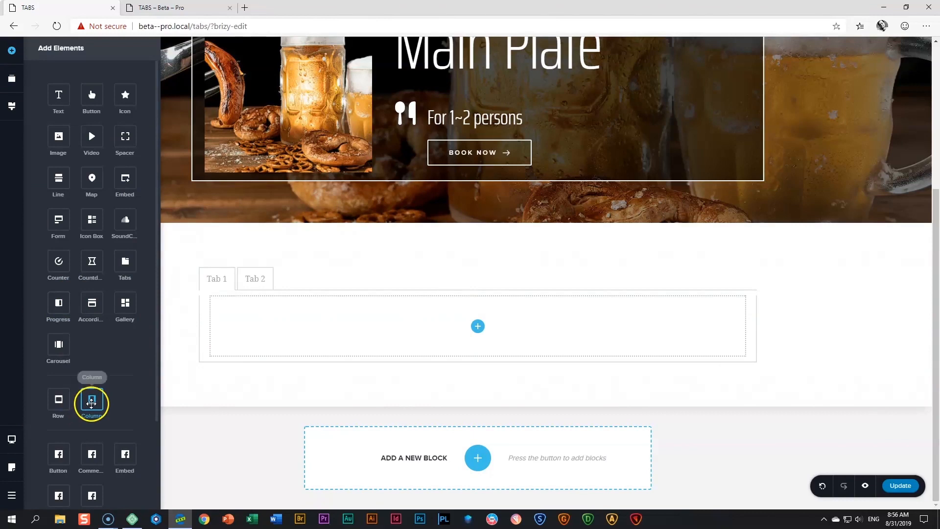
drag(91, 403, 478, 342)
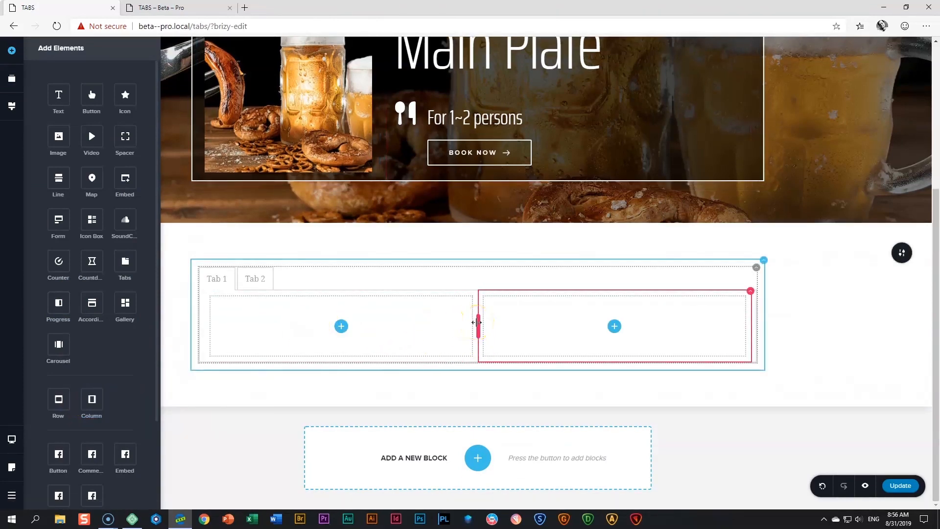
drag(475, 322, 366, 325)
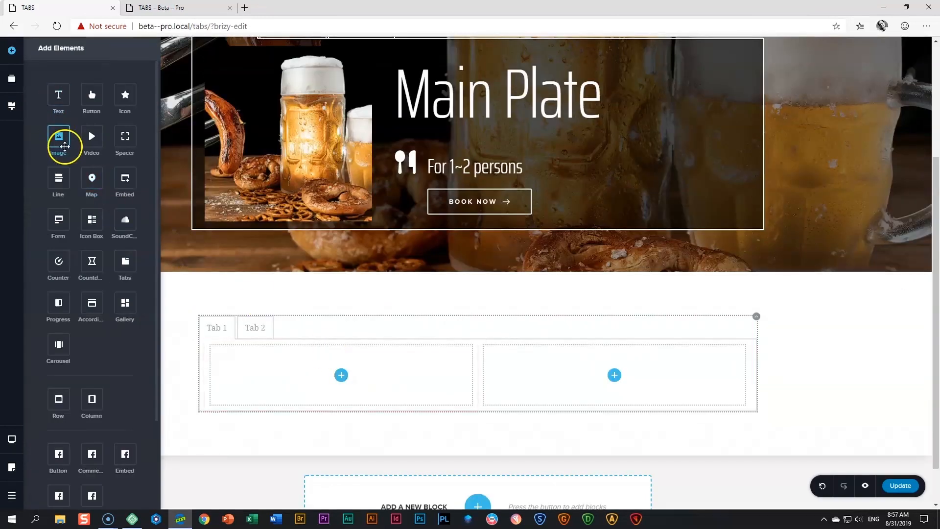
Place an Image element in Tab 1's first column, and two Text elements and an Icon Box in its second column
drag(65, 146, 340, 390)
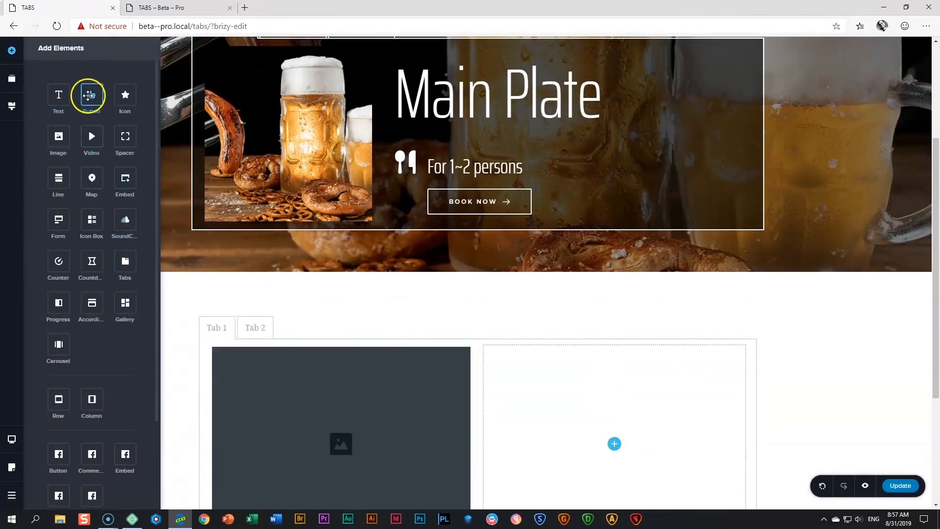
drag(58, 95, 619, 460)
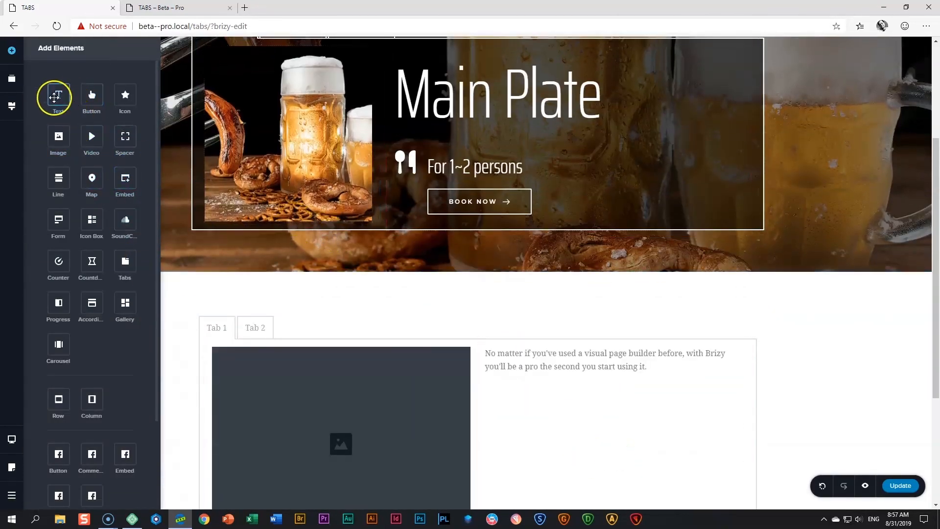
drag(54, 97, 315, 233)
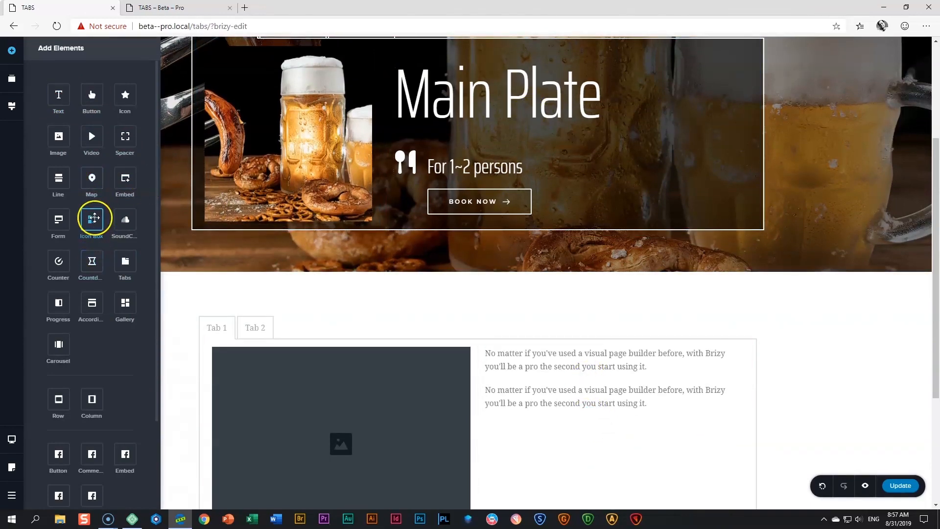
drag(94, 218, 544, 420)
Fill the Tab 1 image with 2797893-studio.jpg from the media library and narrow its column to about a third of the width
scroll(539, 406, down, 2)
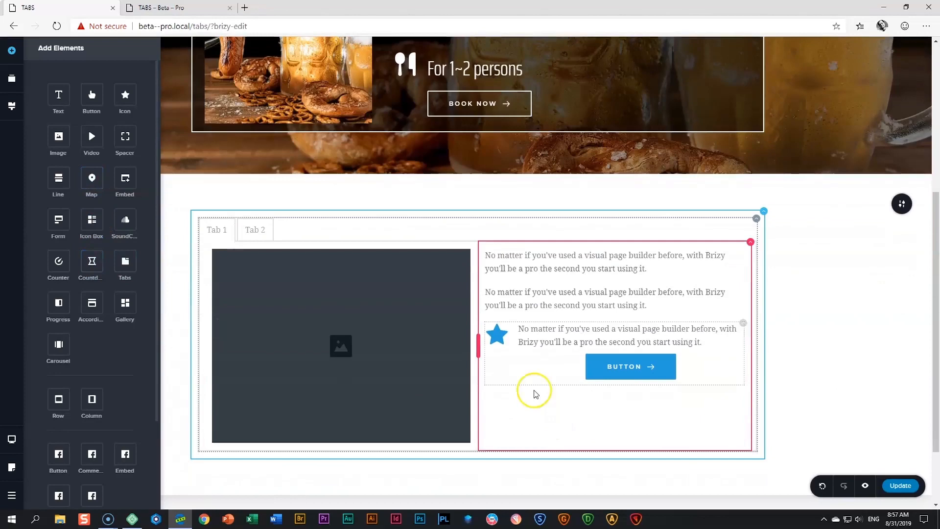
click(362, 305)
click(280, 231)
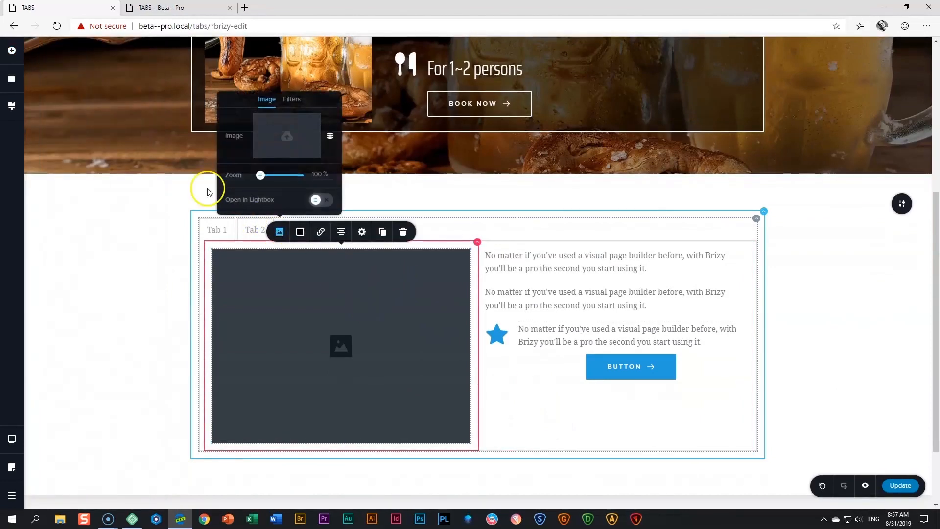
click(291, 139)
click(319, 162)
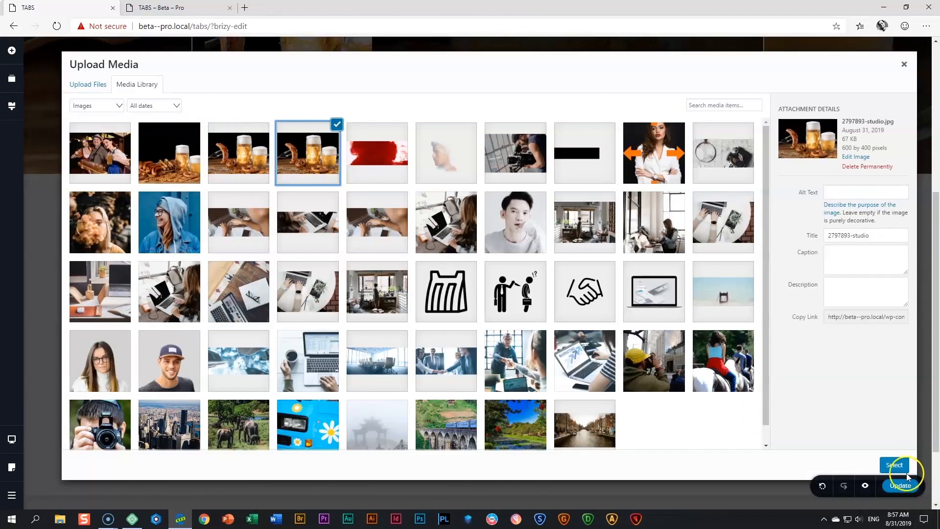
click(906, 472)
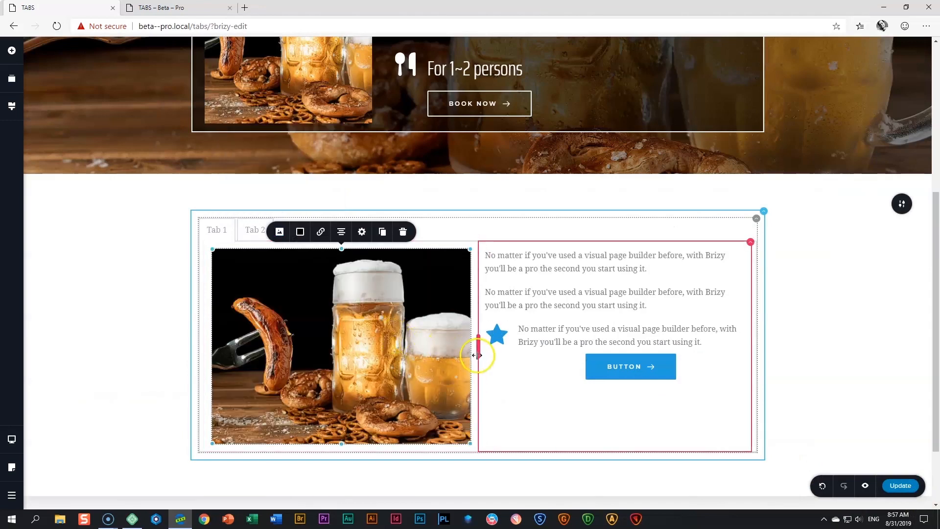
drag(478, 350, 393, 344)
Replace the first placeholder text beside the image with "Menu 1" and give it the Heading 1 typography
click(418, 264)
triple_click(427, 269)
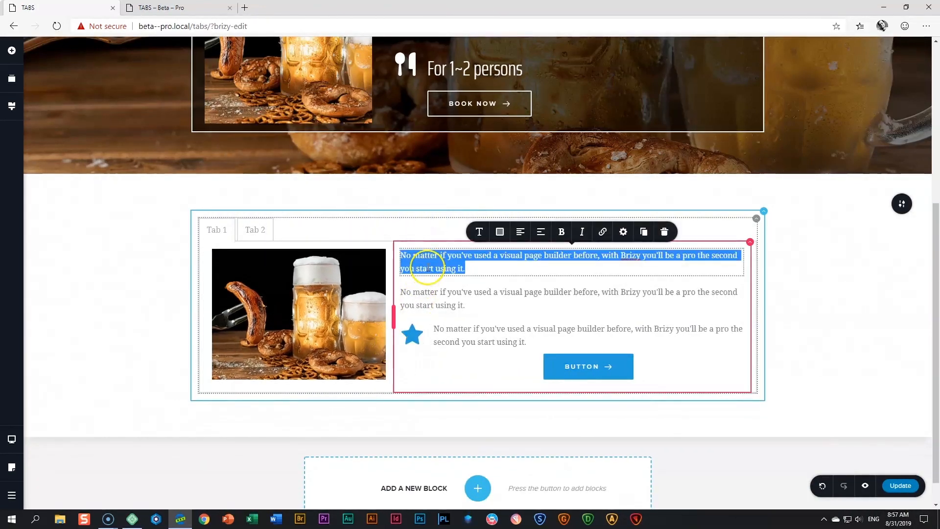
text(Menu )
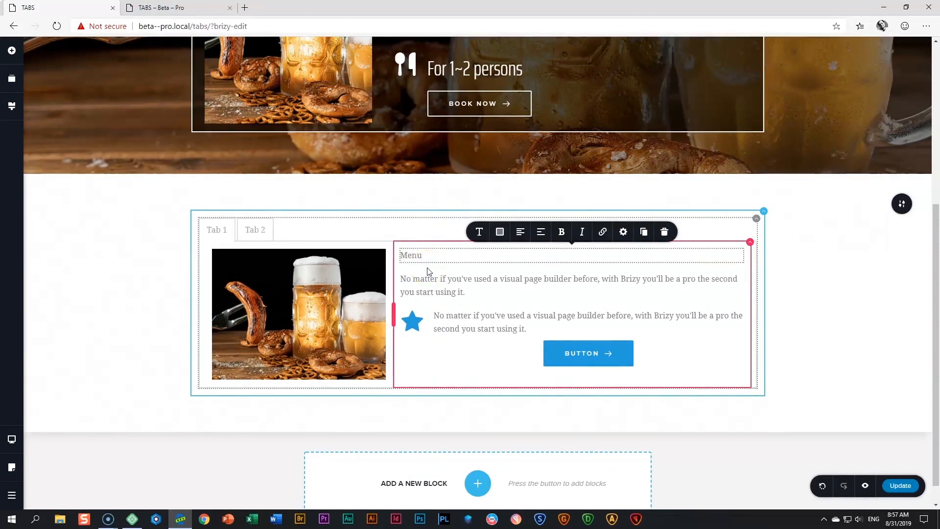
text(1)
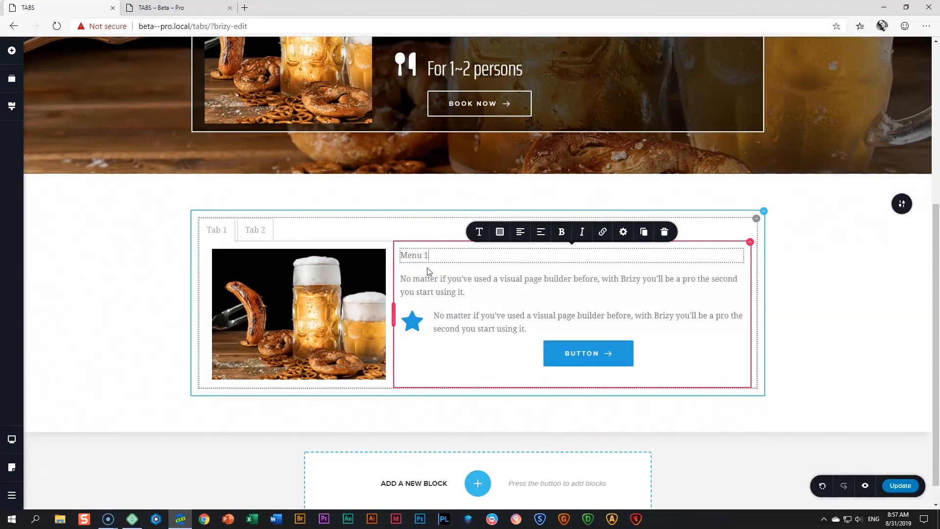
click(479, 232)
click(541, 136)
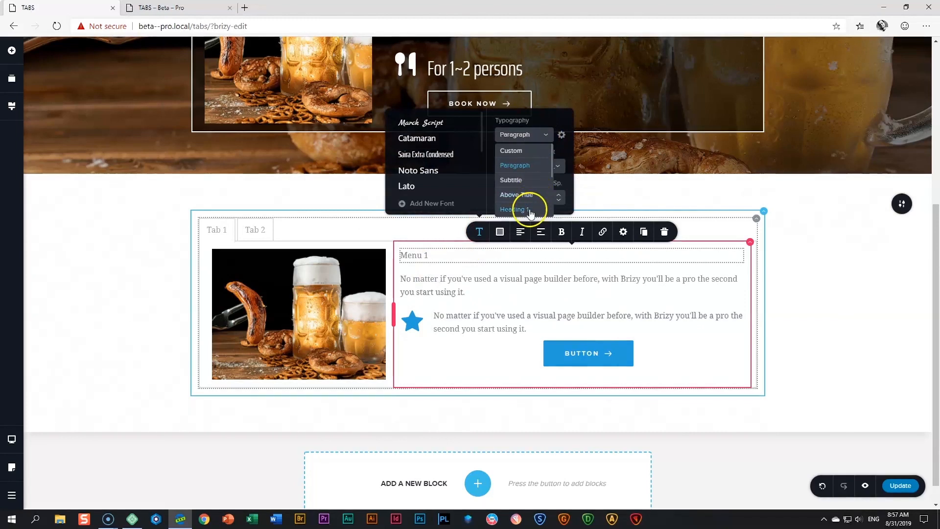
click(536, 208)
Replace the placeholder text below the Menu 1 heading with "for the young at heart"
click(474, 300)
triple_click(469, 301)
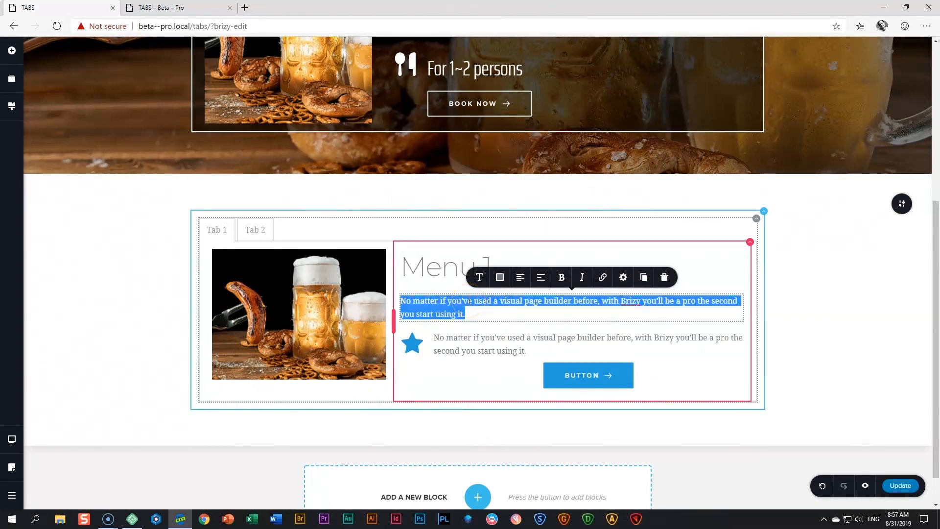
text(for the young at heart)
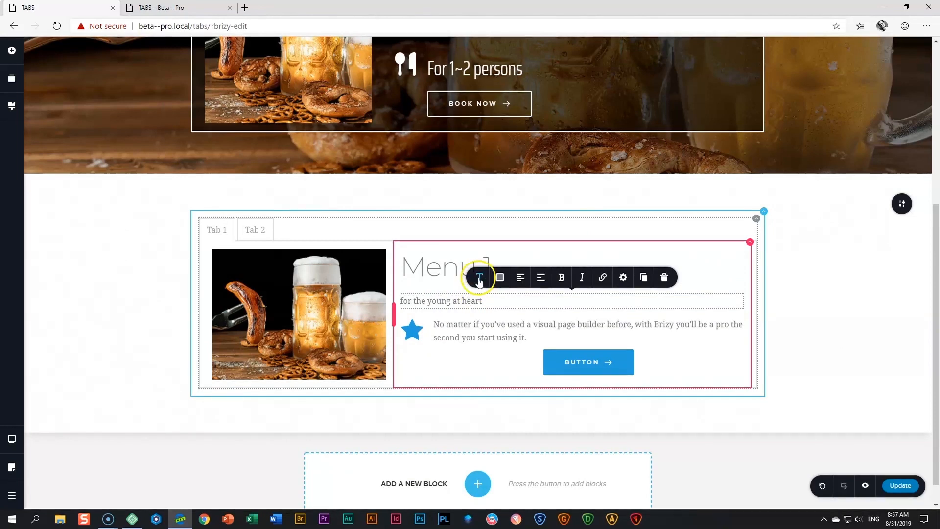
Change the font of the "for the young at heart" text to Montserrat
click(479, 277)
scroll(426, 195, down, 3)
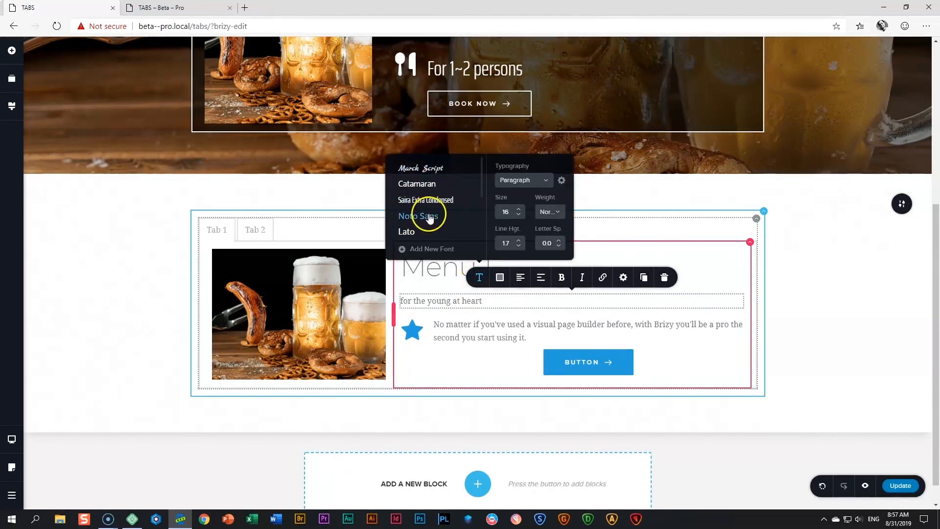
click(432, 191)
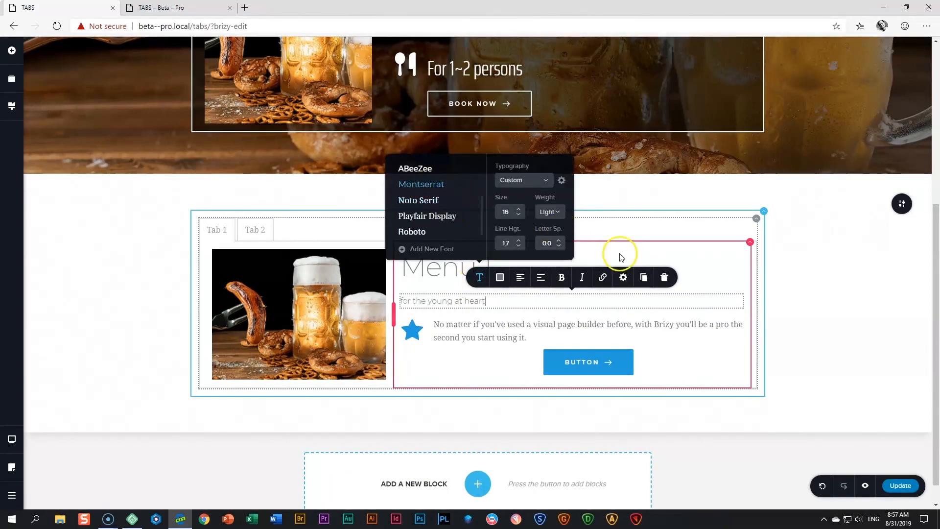
click(500, 277)
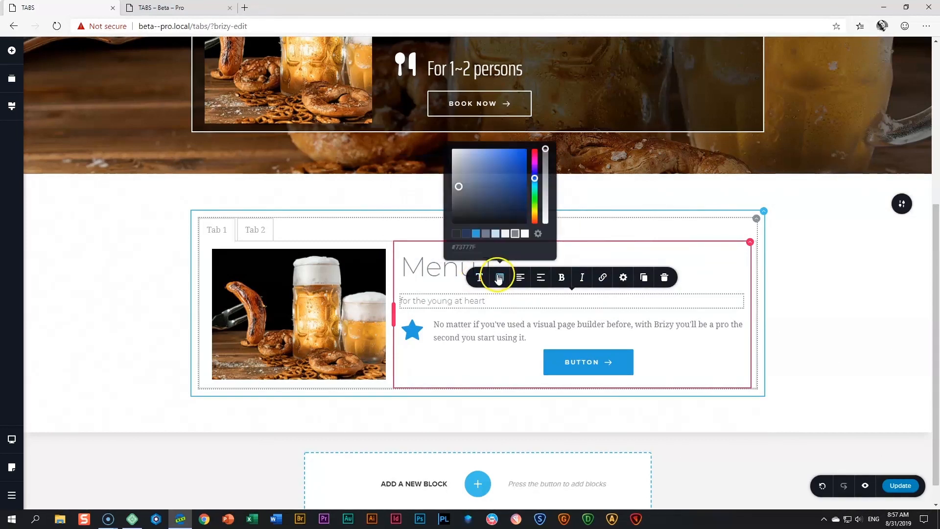
Change the icon box button's label to "Book now" and align the button to the left
click(563, 327)
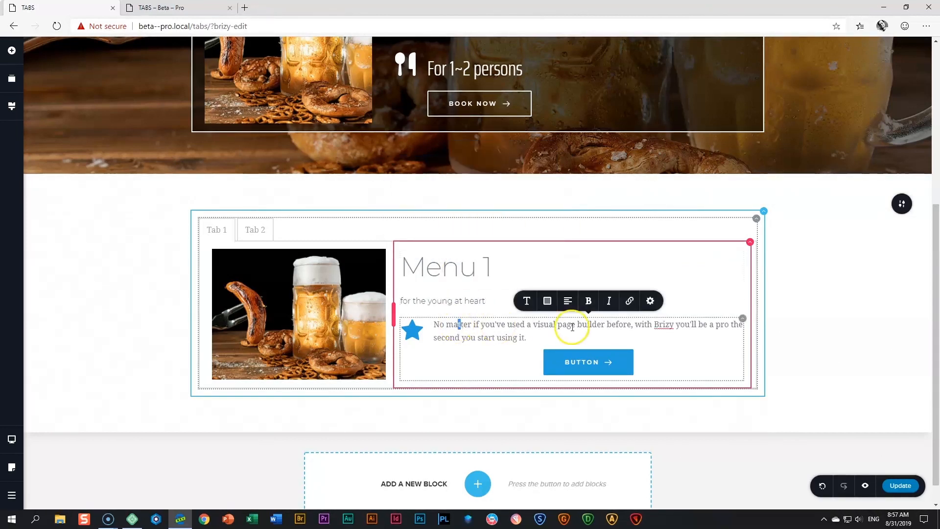
click(582, 362)
text(b)
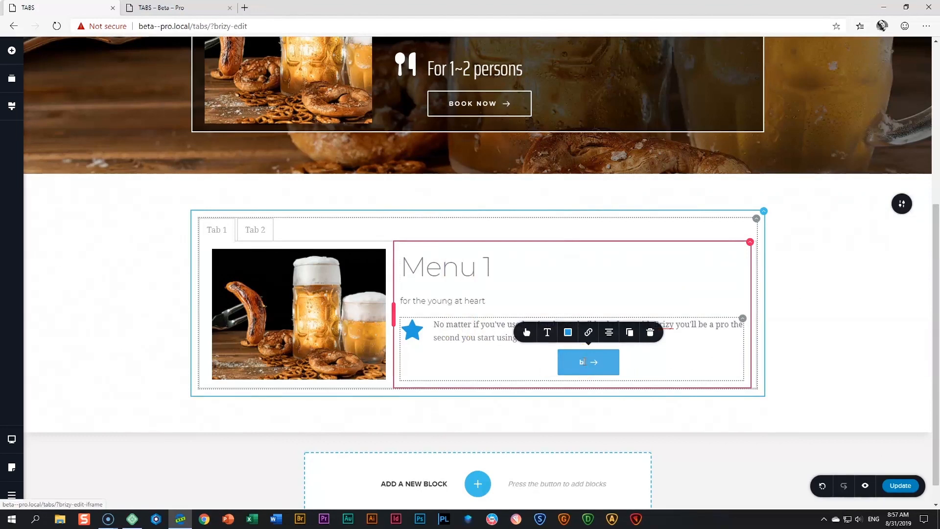
text(ooko now)
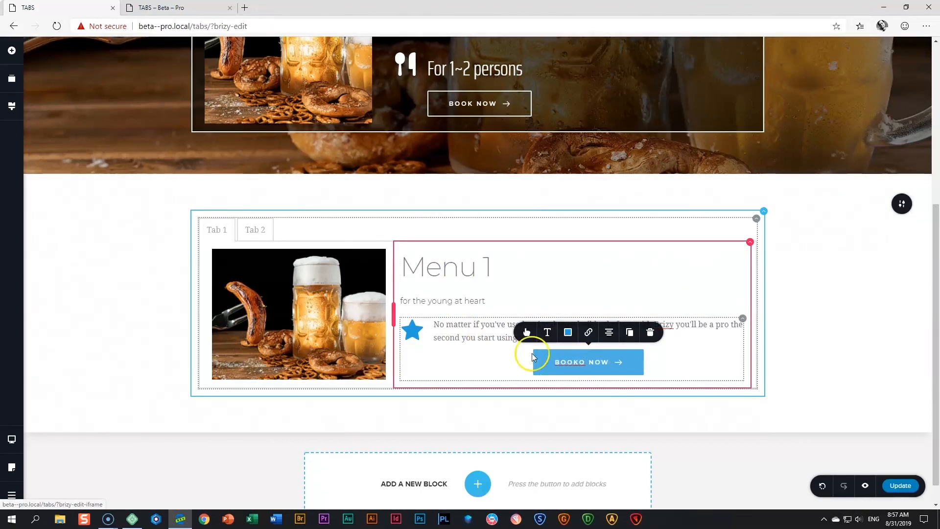
double_click(579, 363)
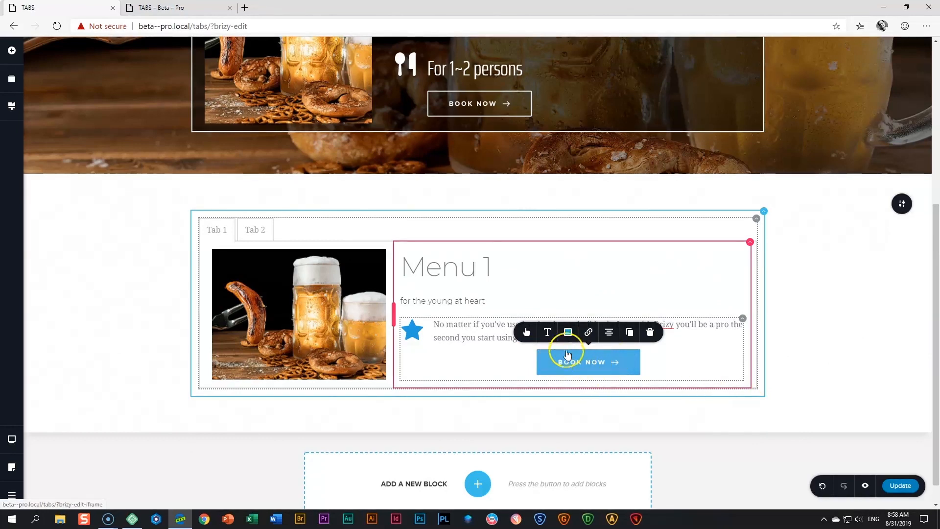
click(609, 333)
click(607, 335)
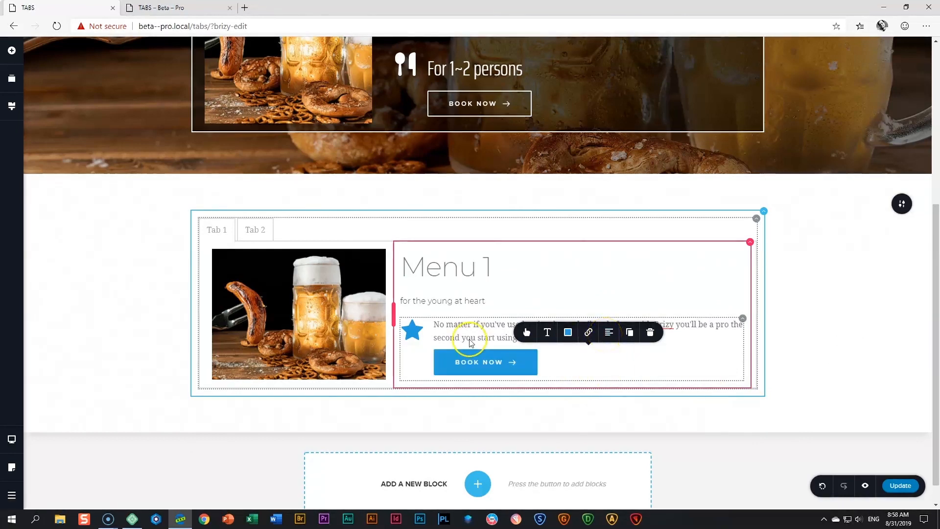
Replace the icon box's star with the spoon-and-knife glyph, found by searching the icon library for "food"
click(411, 330)
click(389, 304)
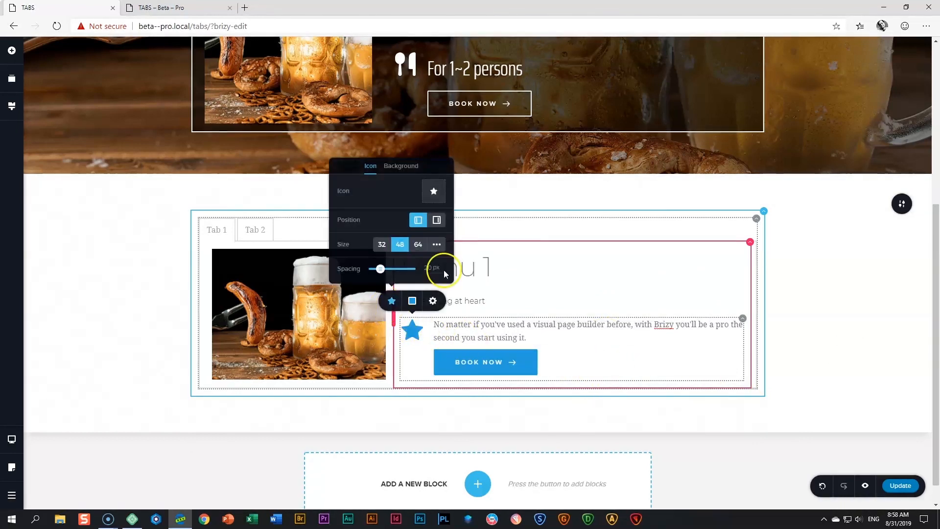
click(430, 189)
click(477, 160)
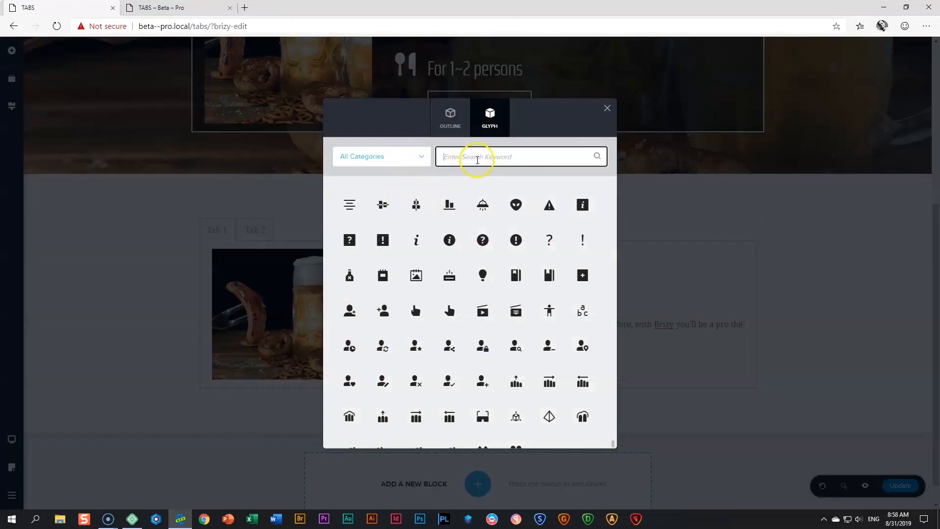
text(food)
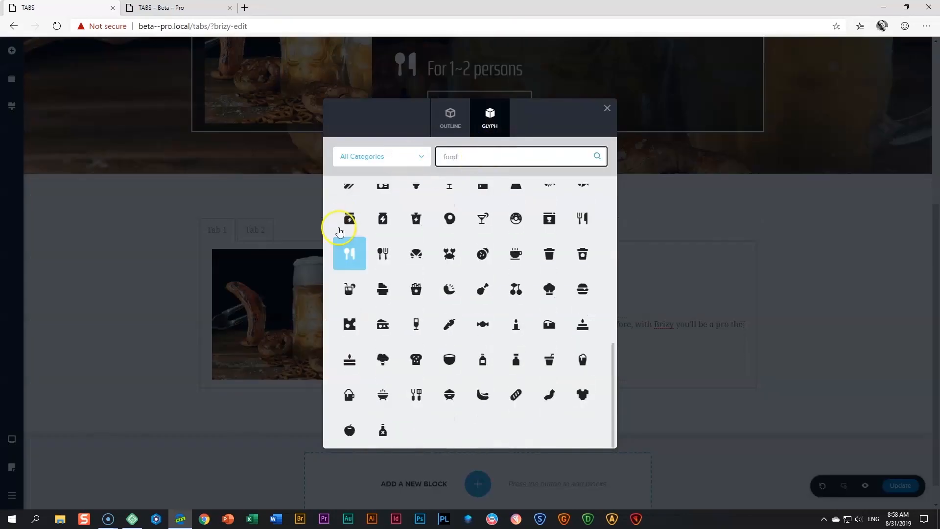
click(343, 255)
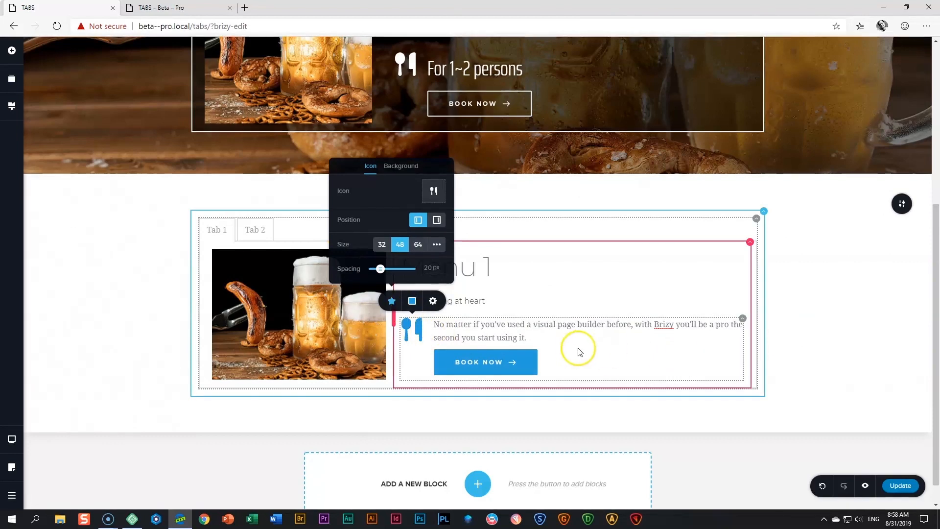
click(575, 343)
click(569, 327)
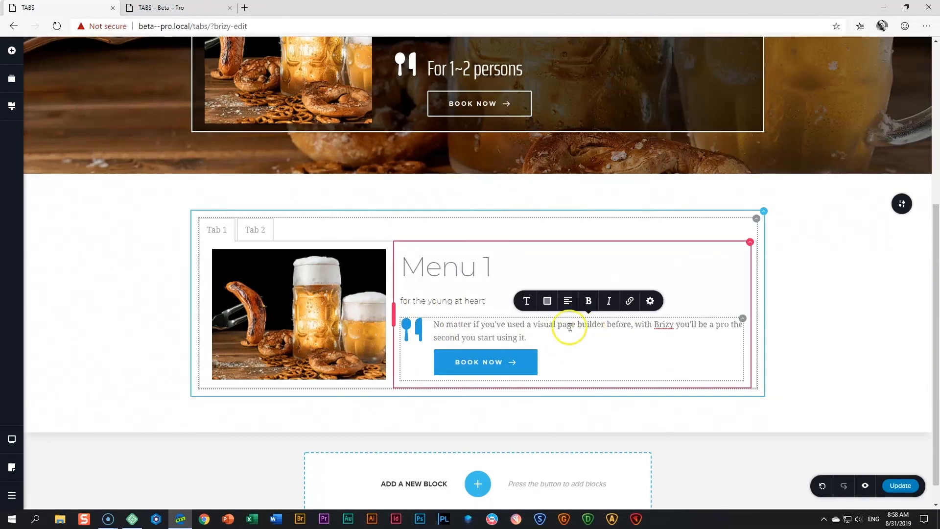
drag(569, 327, 563, 327)
click(496, 292)
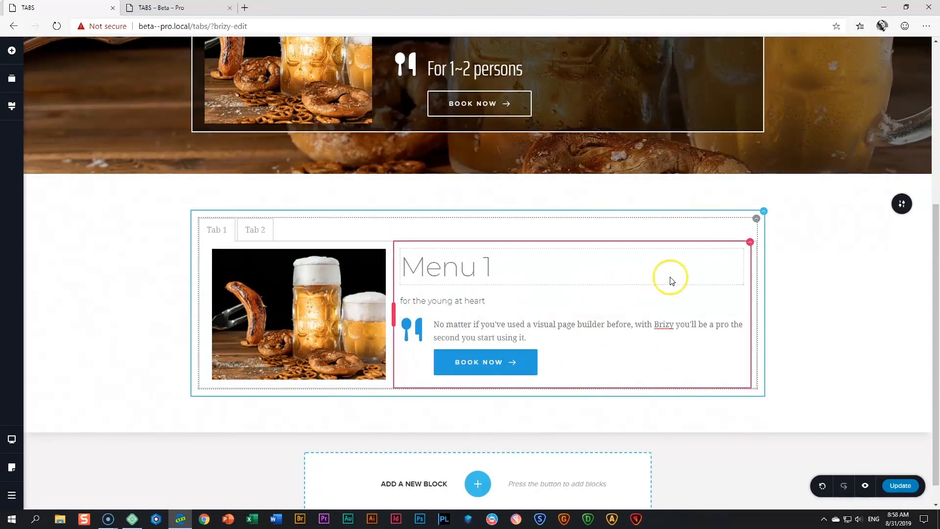
Duplicate the Menu 1 column in Tab 1 and add a Row element below the columns
click(750, 242)
click(792, 221)
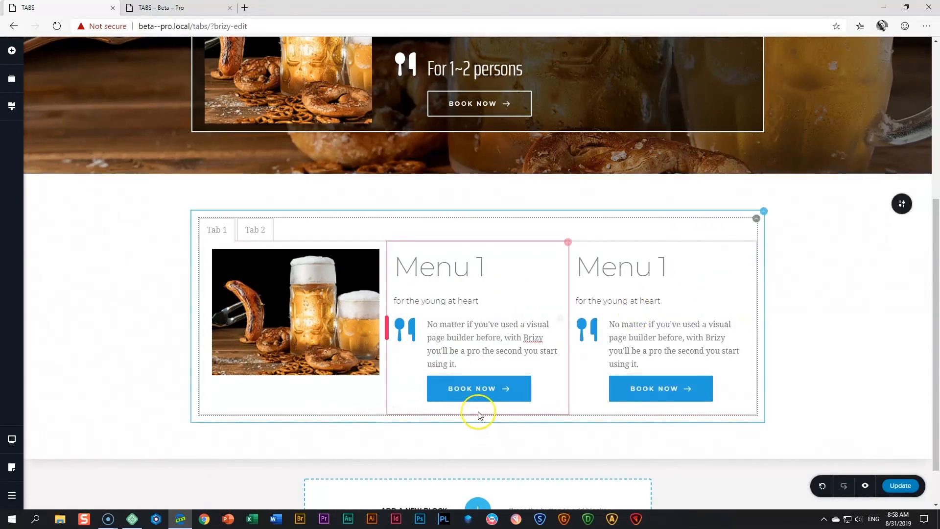
click(12, 50)
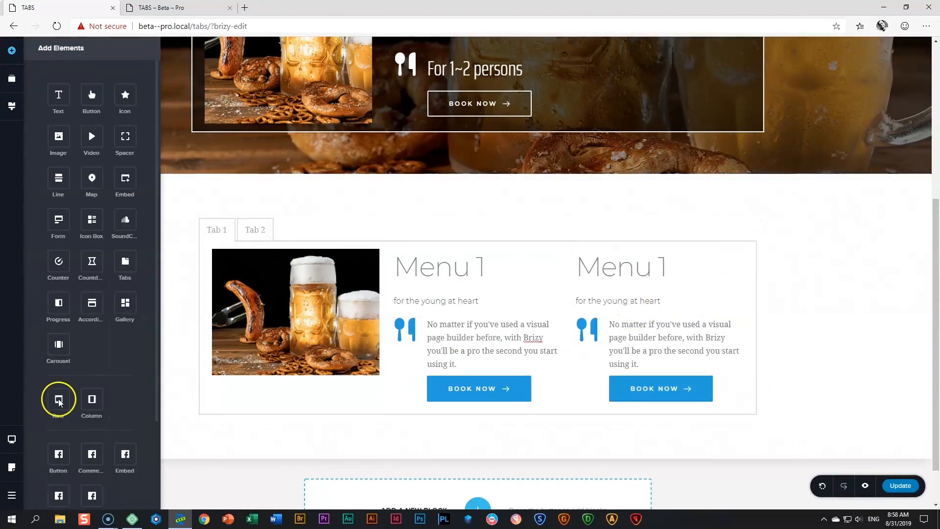
drag(58, 400, 370, 411)
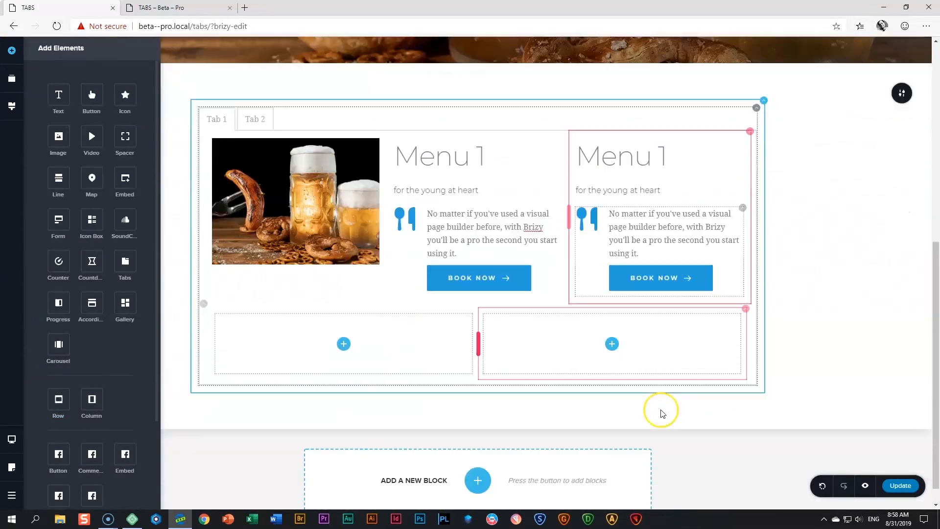
scroll(661, 414, down, 1)
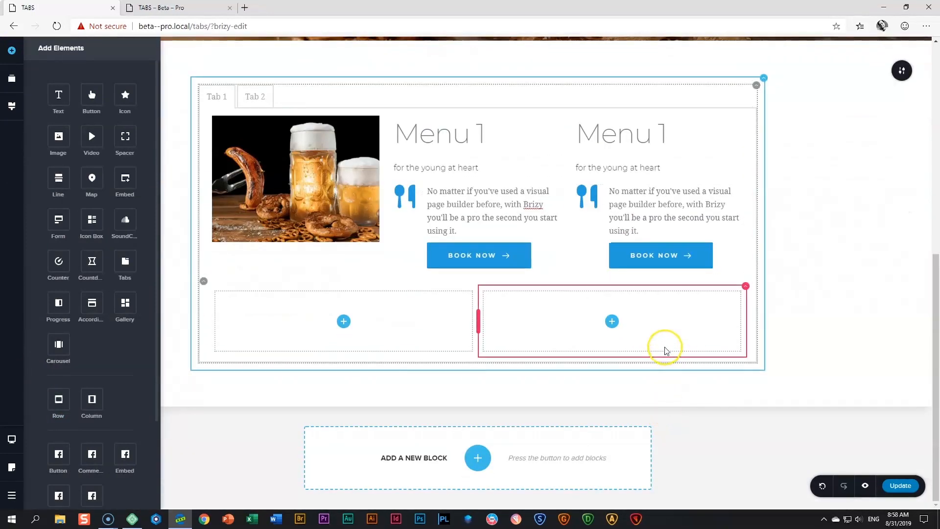
click(383, 350)
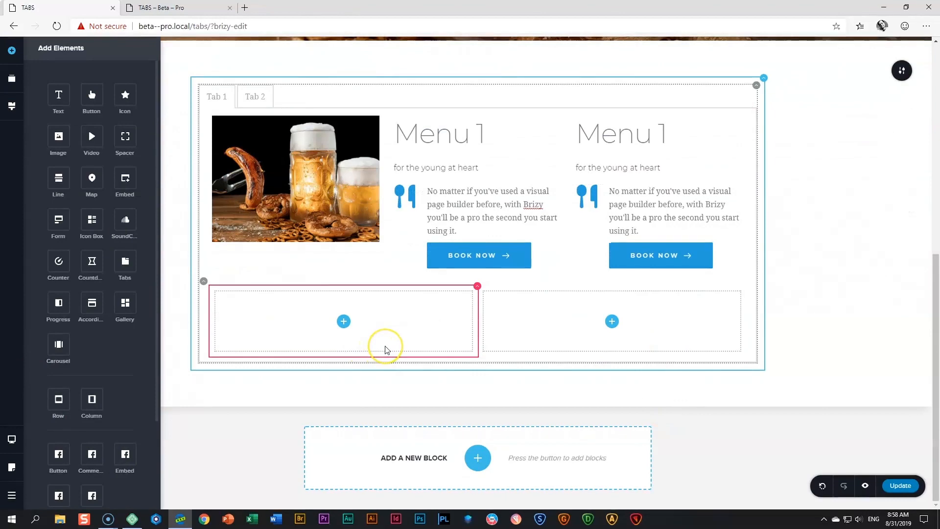
Switch through the three Menu Set tabs of the Oktoberfest example to review their contents
scroll(385, 350, up, 7)
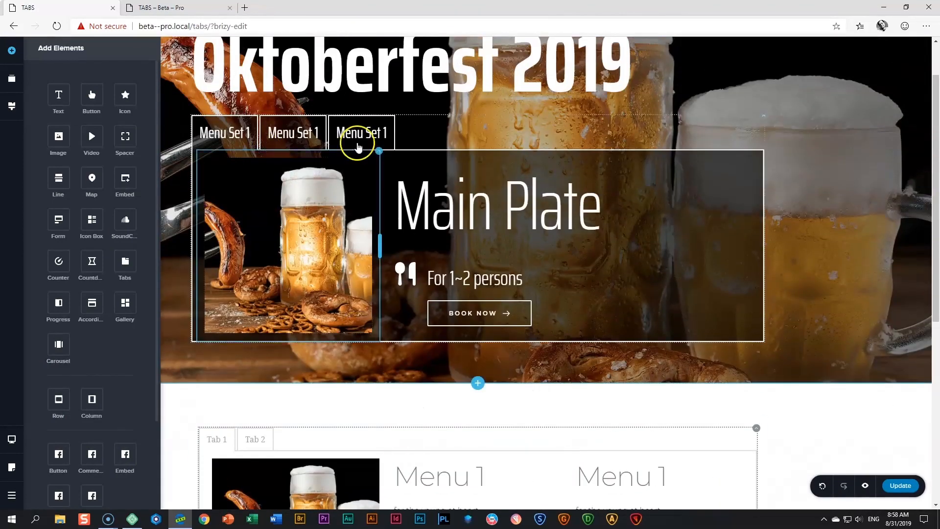
click(305, 138)
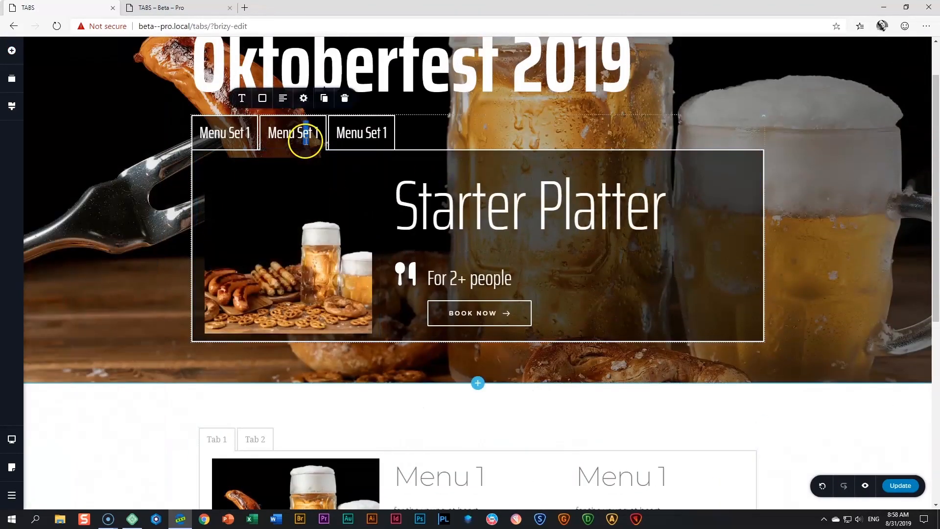
click(373, 133)
click(304, 133)
click(229, 134)
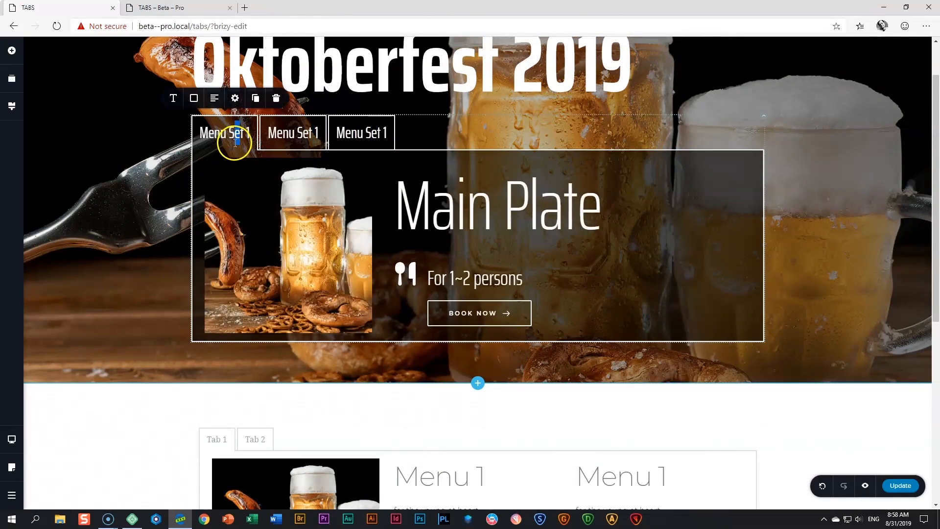
Delete the duplicated Menu 1 column and the empty two-column row from Tab 1
scroll(237, 149, down, 3)
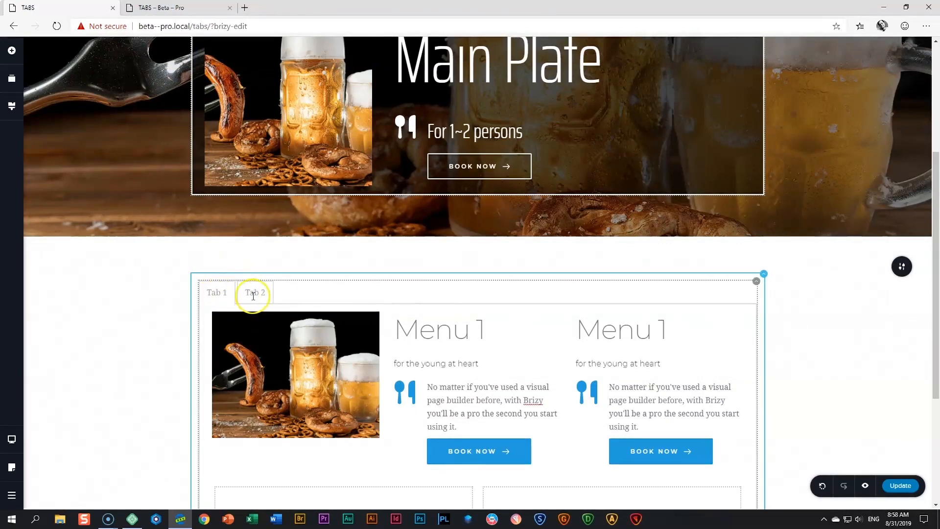
scroll(265, 293, down, 2)
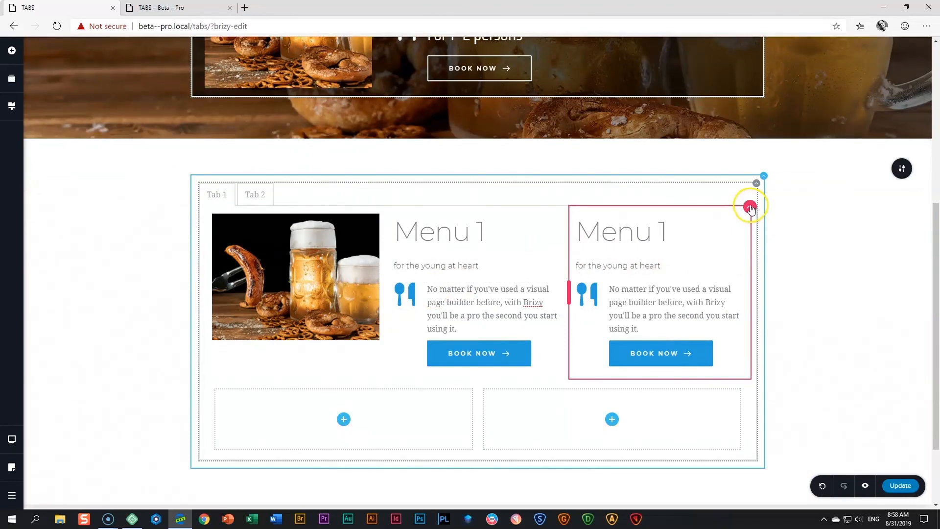
click(750, 207)
click(808, 187)
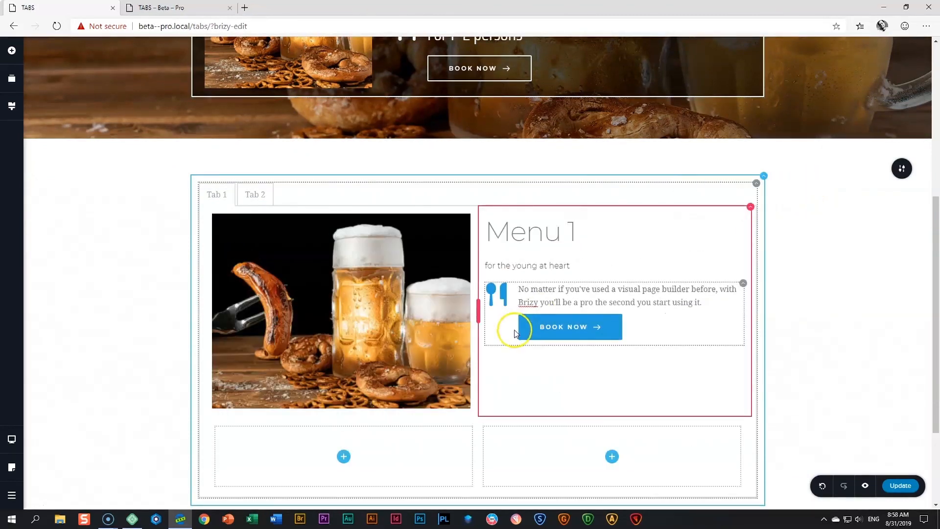
scroll(564, 326, down, 2)
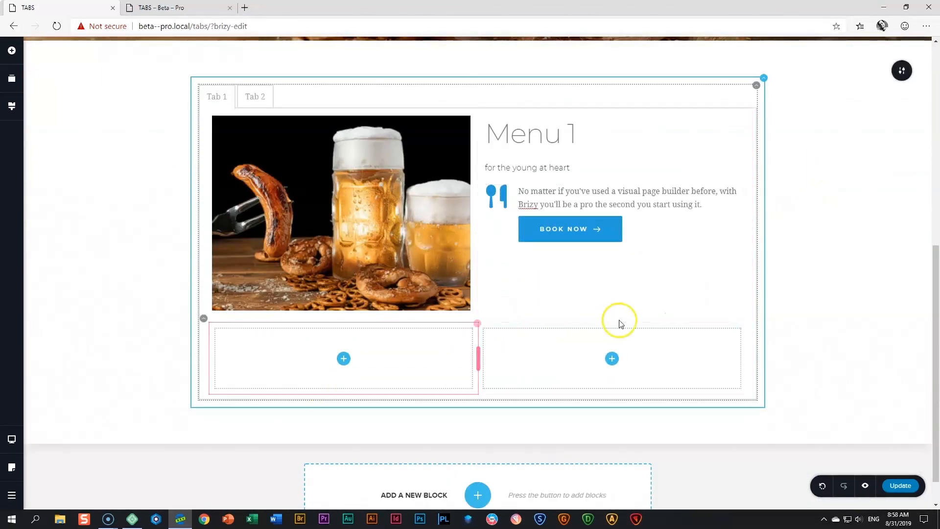
click(203, 319)
click(254, 295)
Narrow the Tab 1 image column to about a third of the width
scroll(343, 316, up, 3)
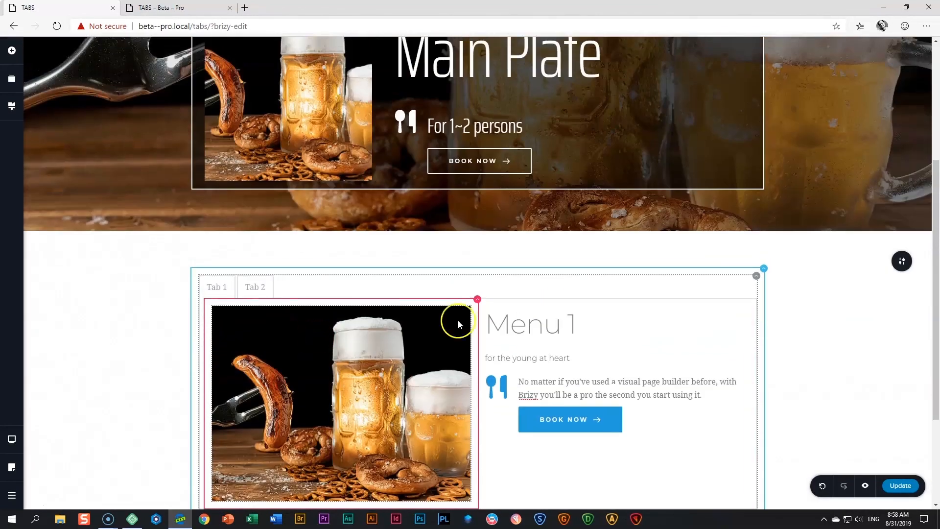
click(324, 284)
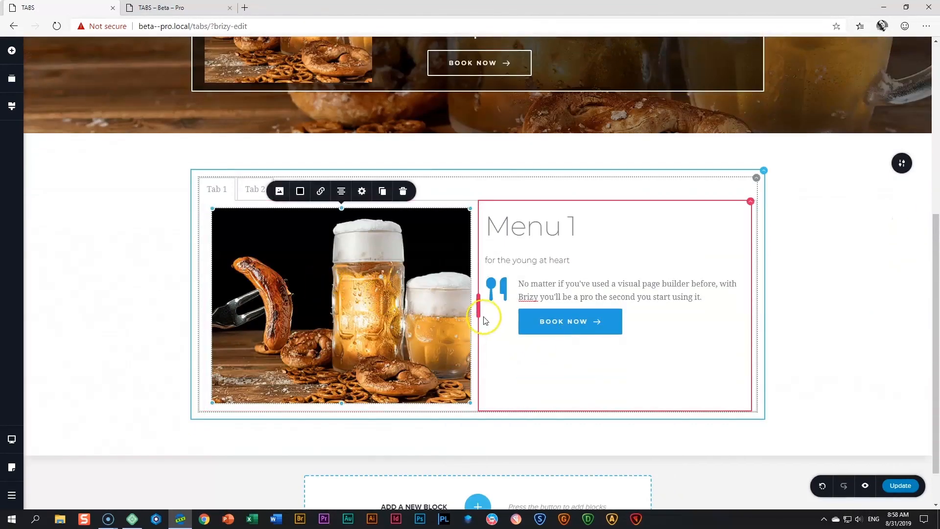
drag(473, 306, 378, 299)
click(174, 221)
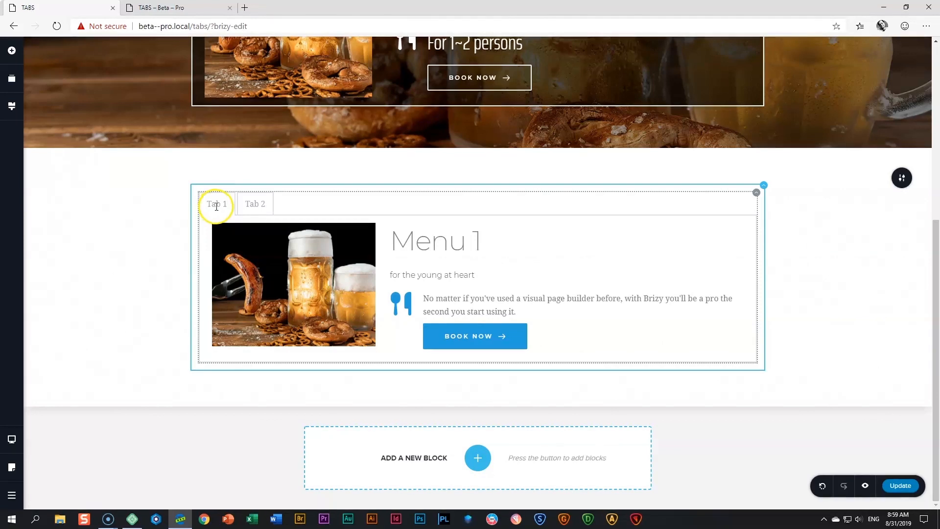
Rename the first tab as "Menu 1"
triple_click(218, 205)
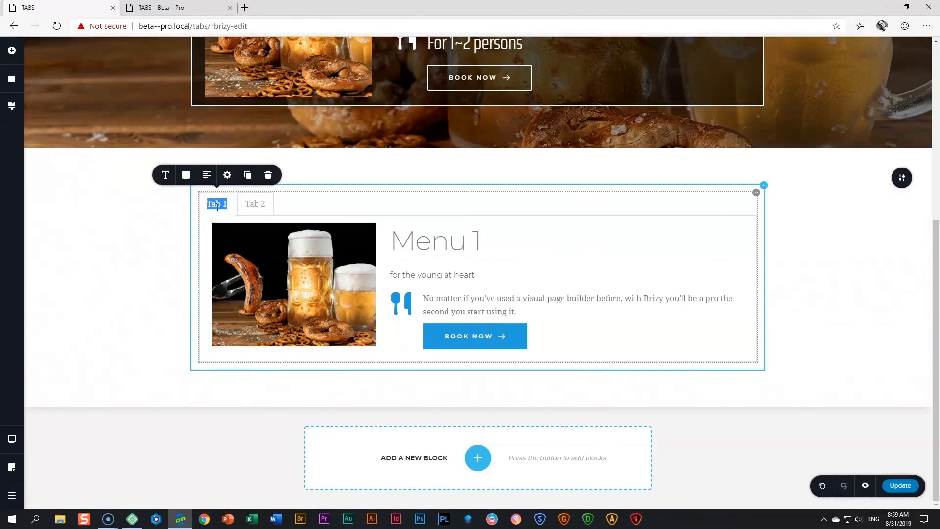
text(Menu 1)
click(272, 205)
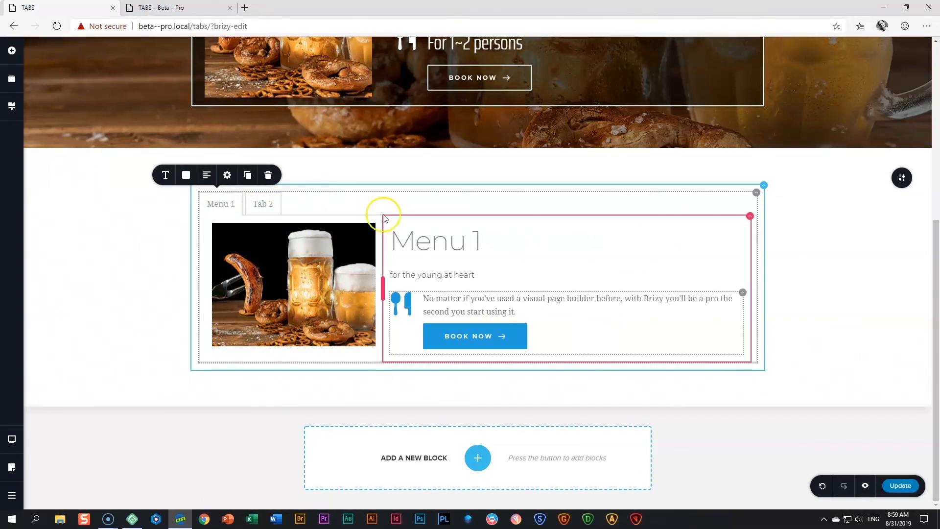
Delete the empty Tab 2 and undo the deletion
drag(258, 206, 253, 207)
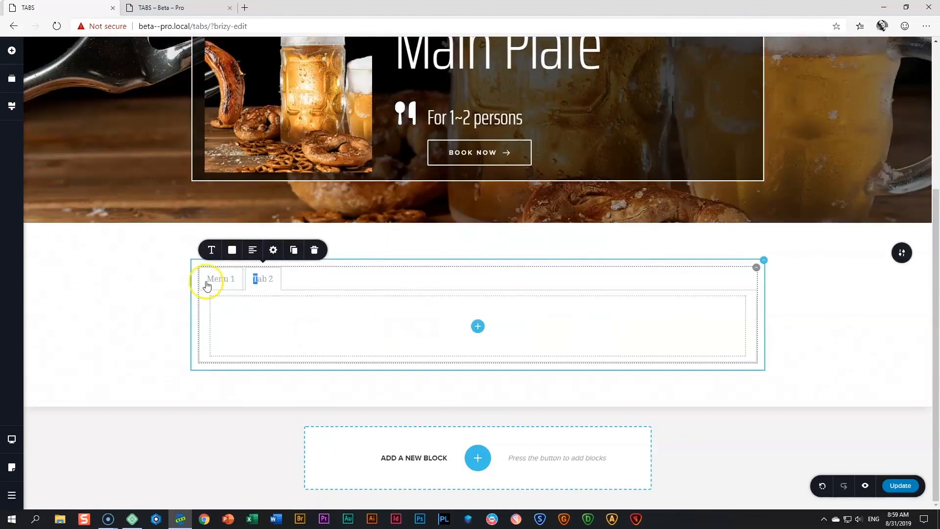
click(314, 251)
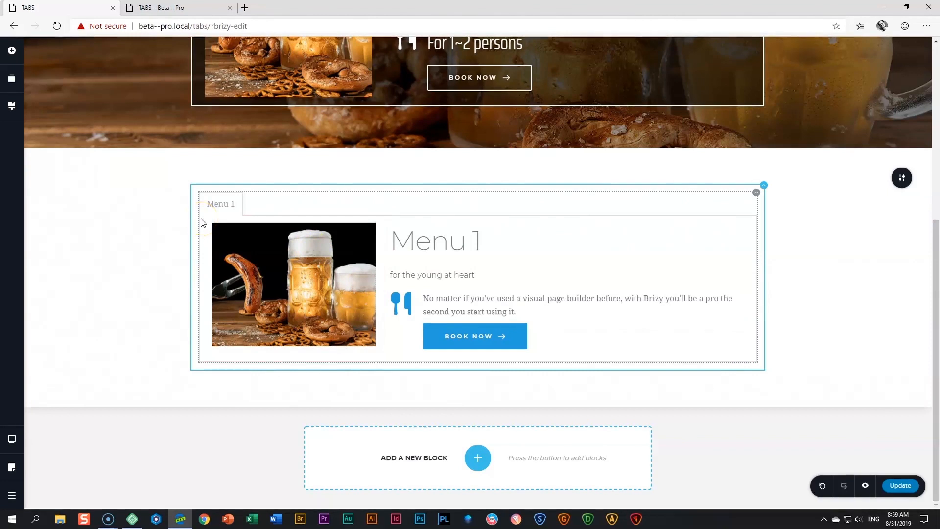
key(ctrl+z)
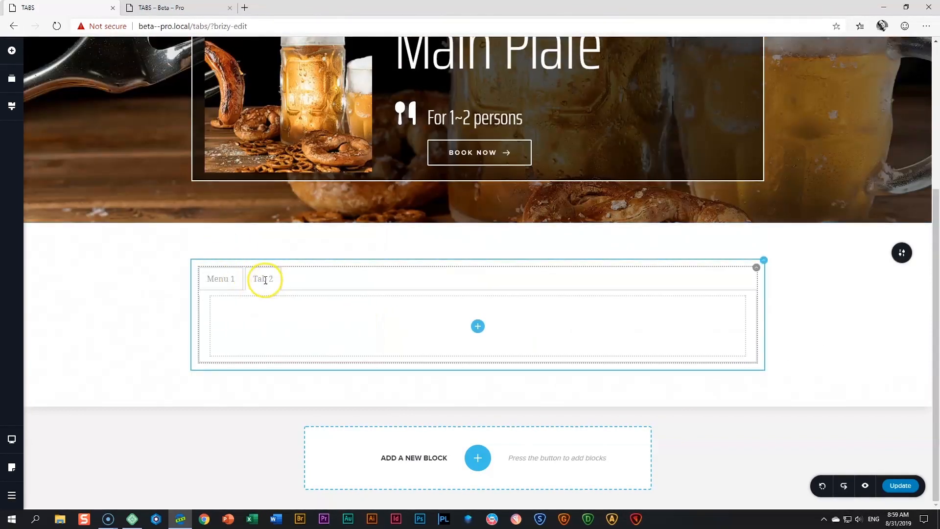
Delete the empty Tab 2 and duplicate the finished Menu 1 tab
click(265, 280)
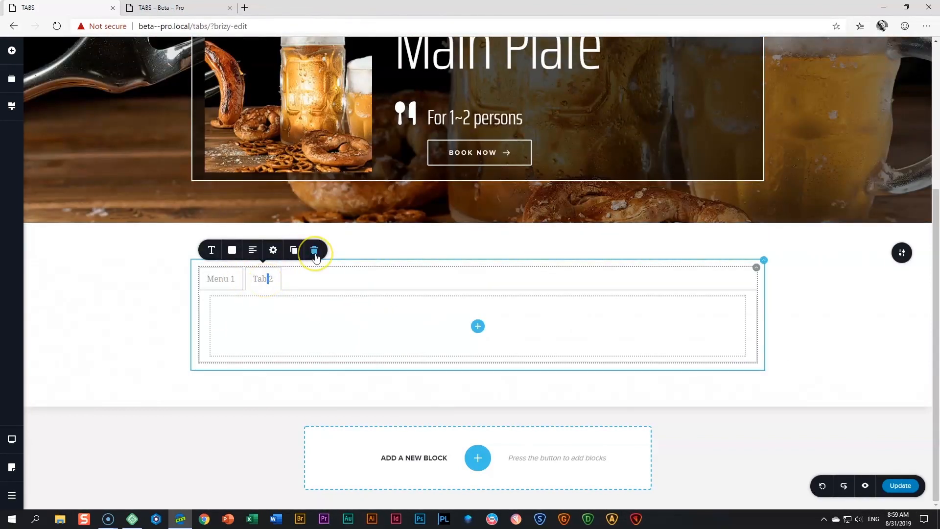
click(314, 251)
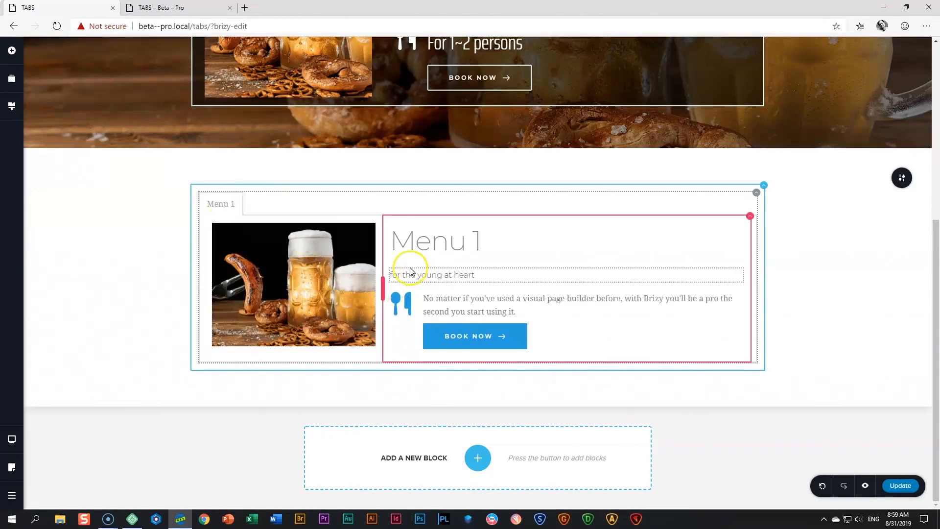
double_click(233, 202)
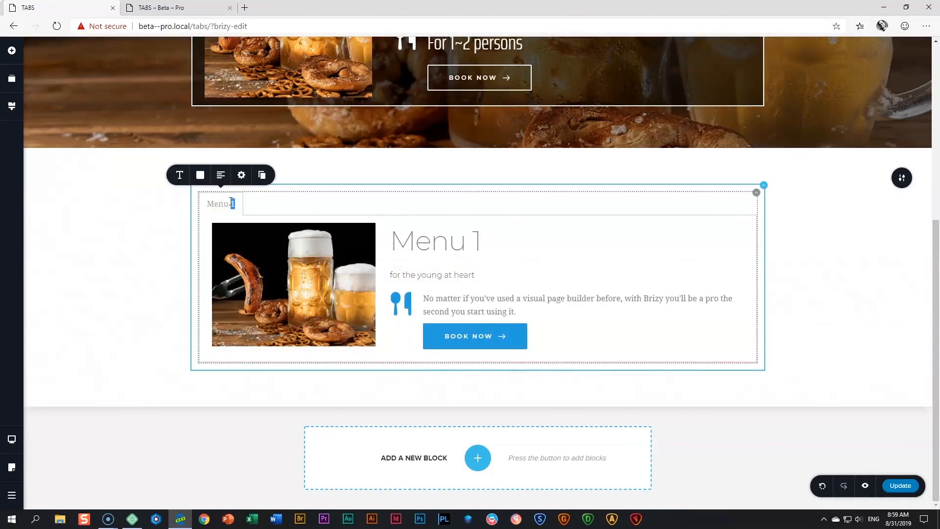
click(262, 177)
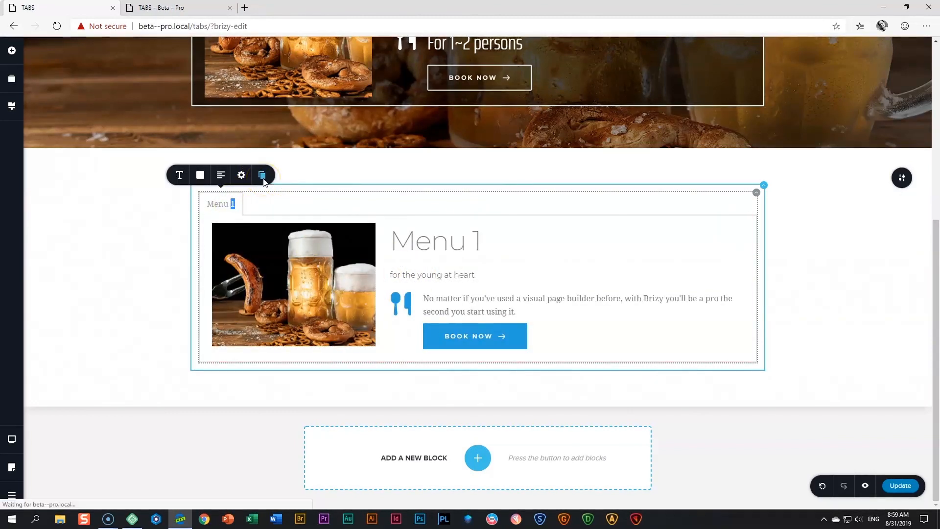
click(262, 176)
Rename the duplicated tab as "Menu 2"
click(261, 204)
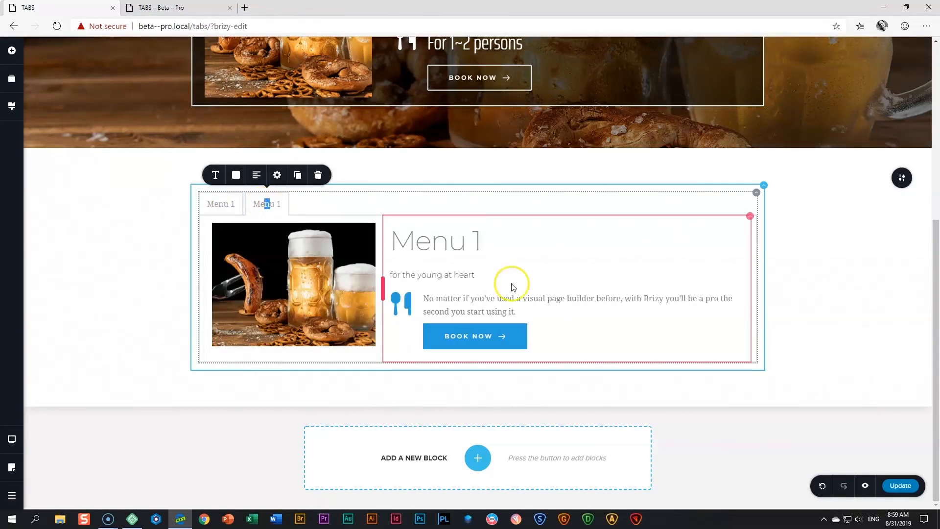
double_click(269, 202)
click(283, 202)
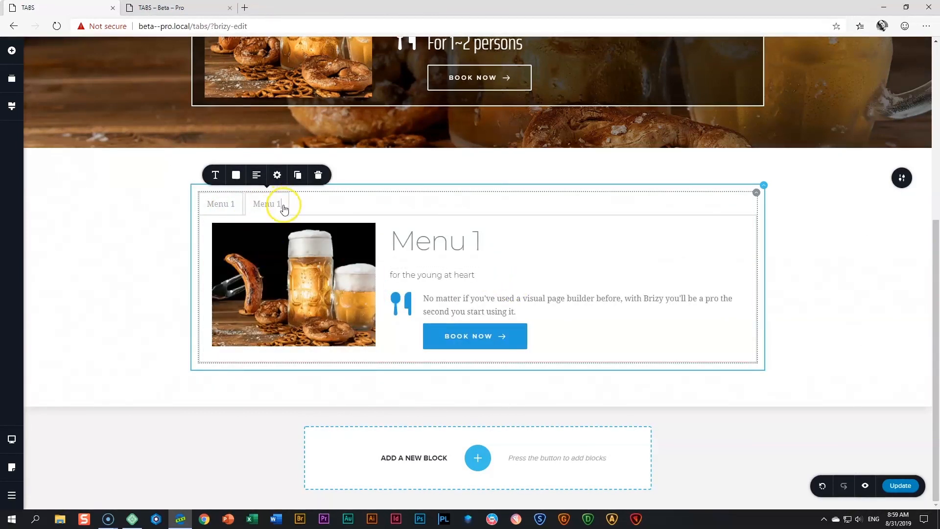
key(BackSpace)
text(2)
Replace the Menu 2 tab's image with 2797881-studio.jpg from the media library
click(303, 278)
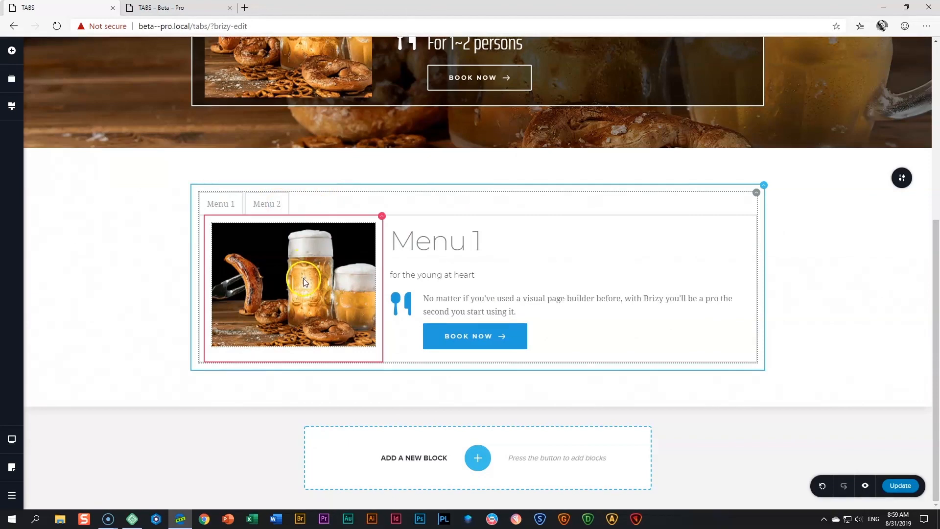
click(232, 206)
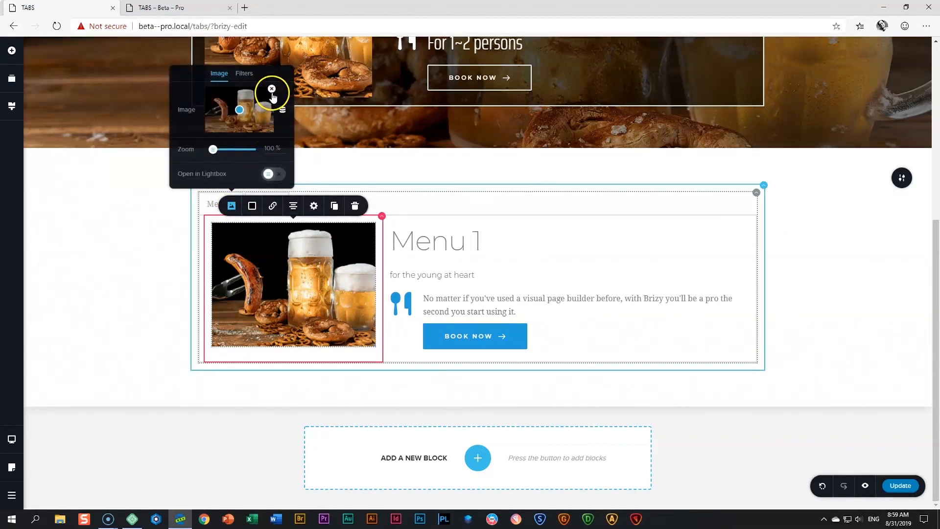
click(271, 89)
click(251, 109)
click(168, 157)
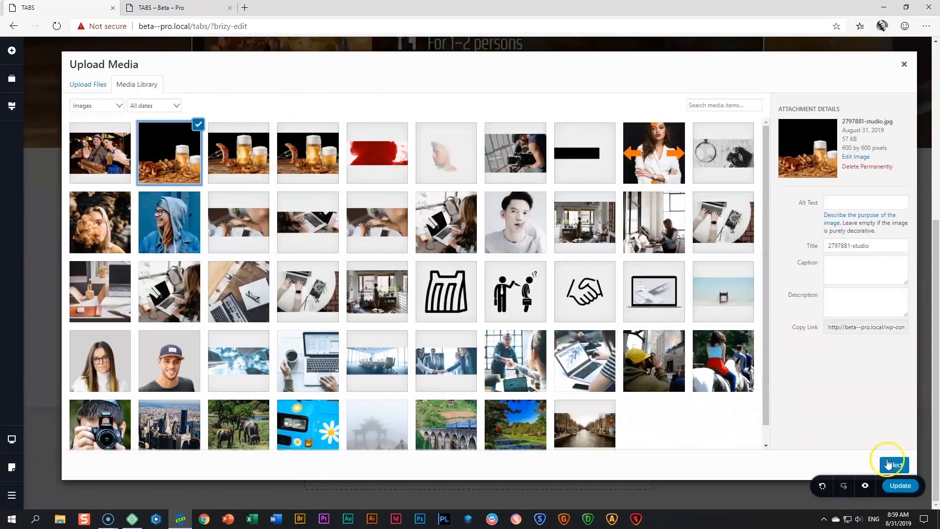
click(893, 464)
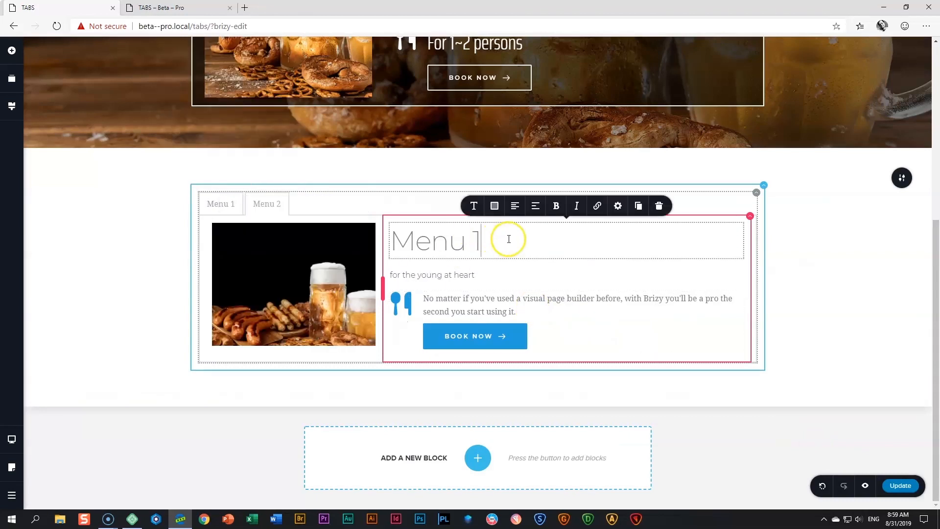
Change the heading inside the Menu 2 tab to "Menu 2"
key(BackSpace)
text(2)
click(536, 274)
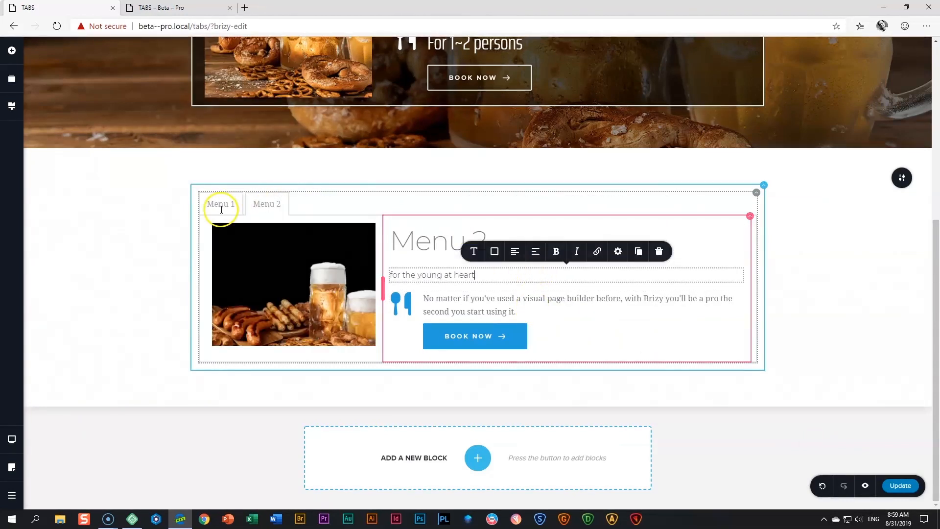
Duplicate the Menu 2 tab and rename the copy as "Menu 3"
drag(215, 204, 208, 204)
drag(274, 204, 322, 205)
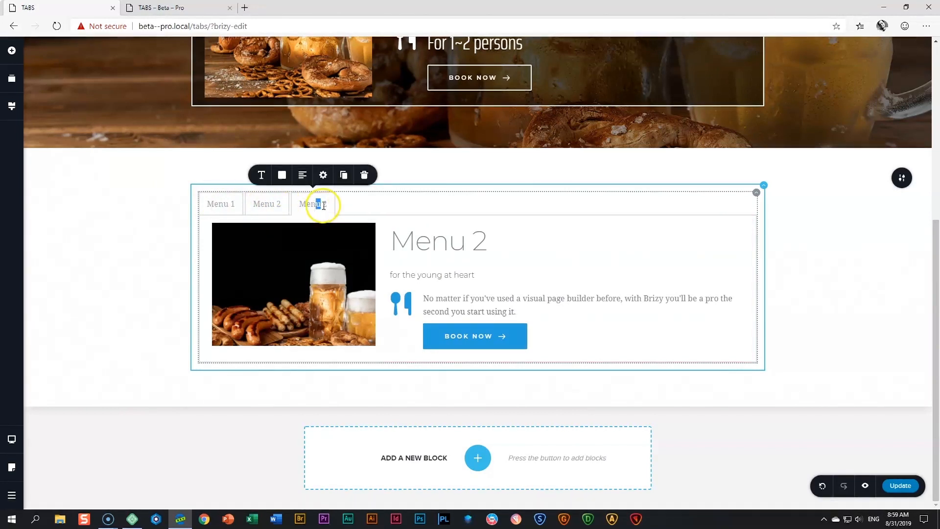
key(BackSpace)
text(3)
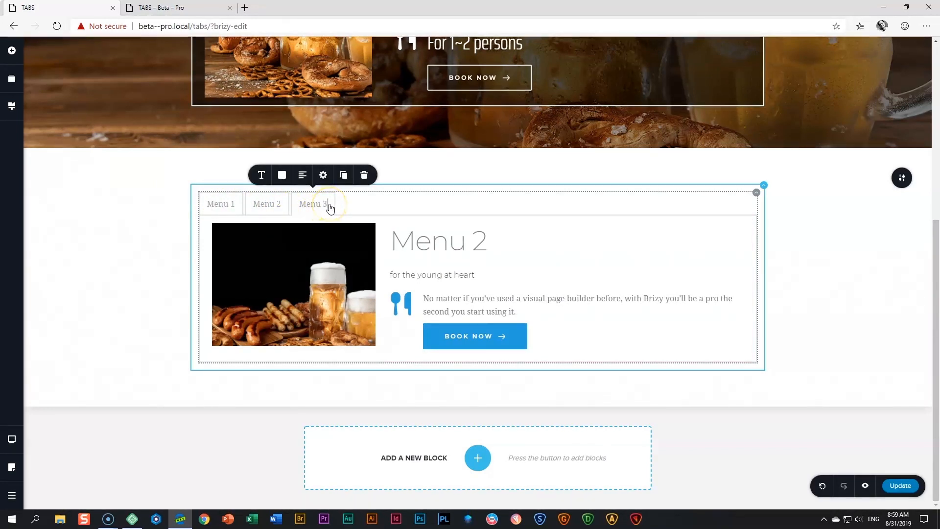
Change the third tab's heading to "Menu 3" and replace its image with 1541-studio.jpg from the media library
click(489, 238)
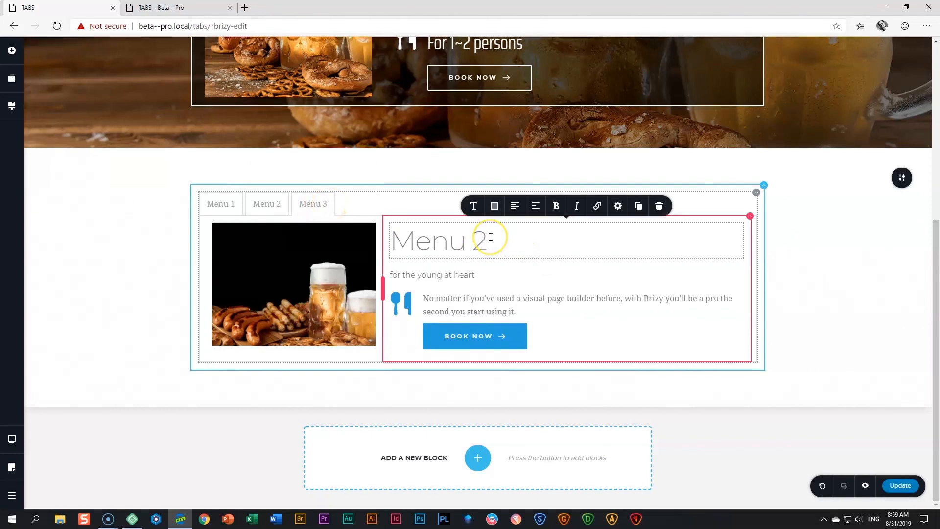
click(299, 273)
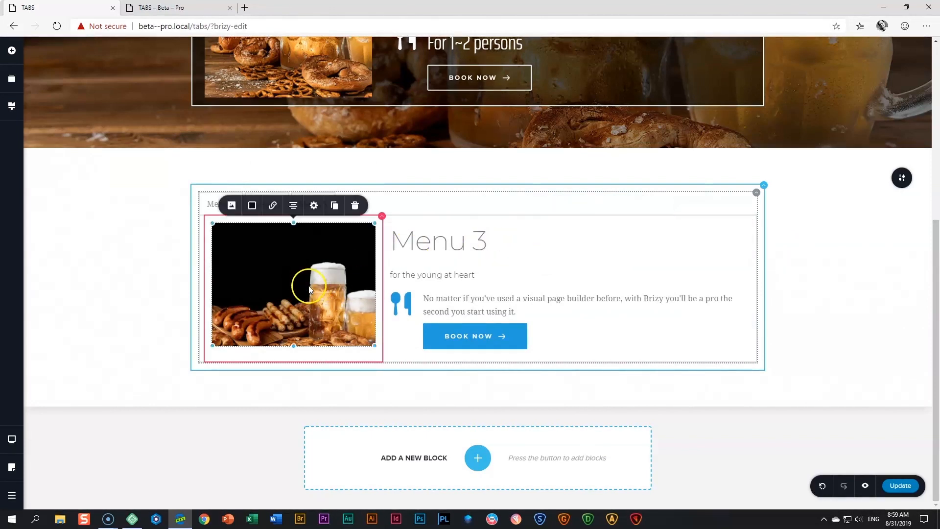
click(232, 204)
click(272, 65)
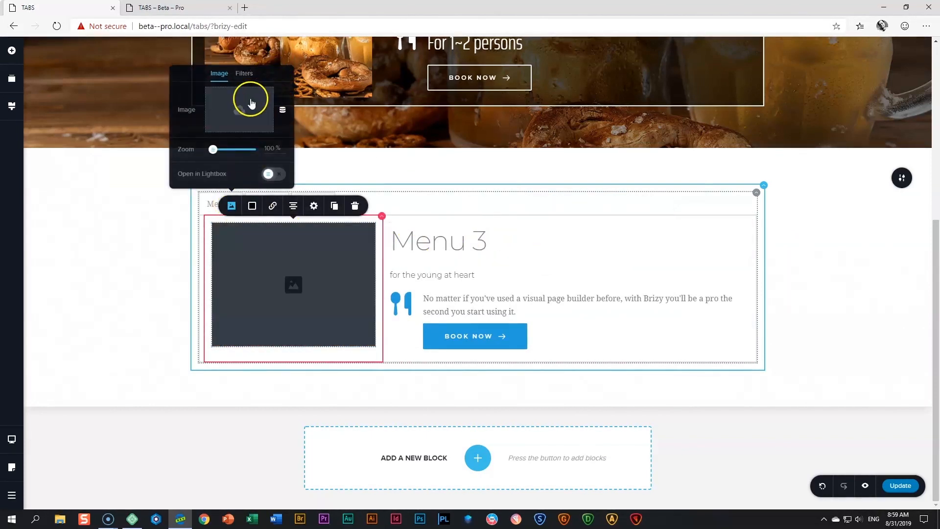
click(250, 98)
click(117, 142)
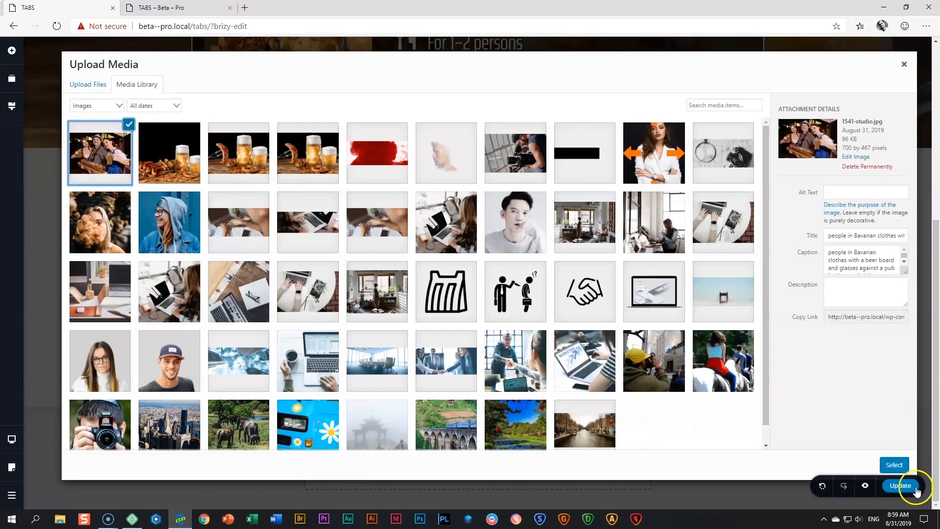
click(894, 465)
click(306, 291)
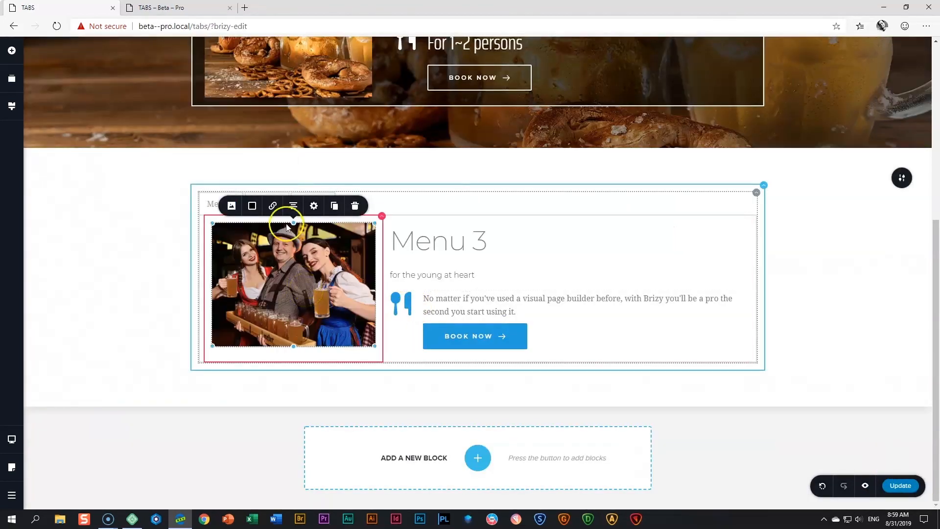
Apply the Subtitle typography to the tab labels and open their text colour settings
drag(219, 204, 214, 204)
drag(271, 204, 235, 204)
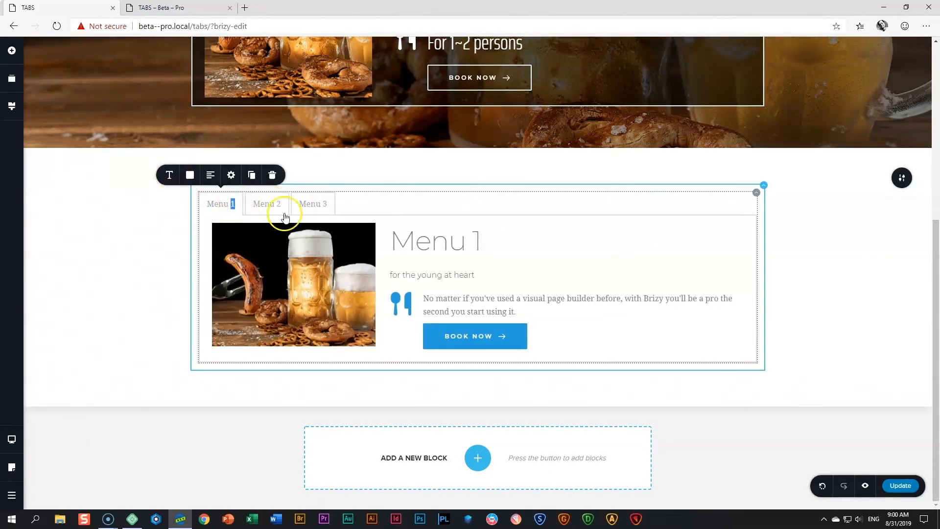
click(169, 175)
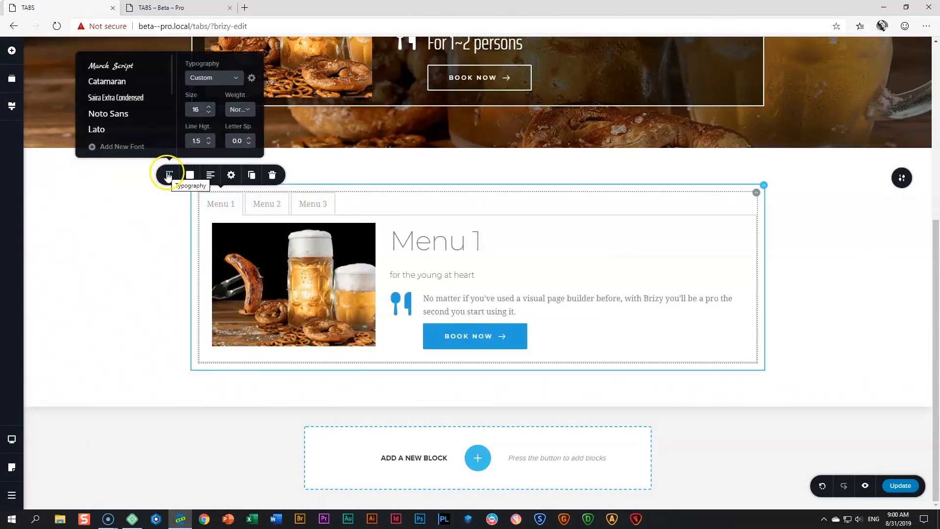
click(237, 78)
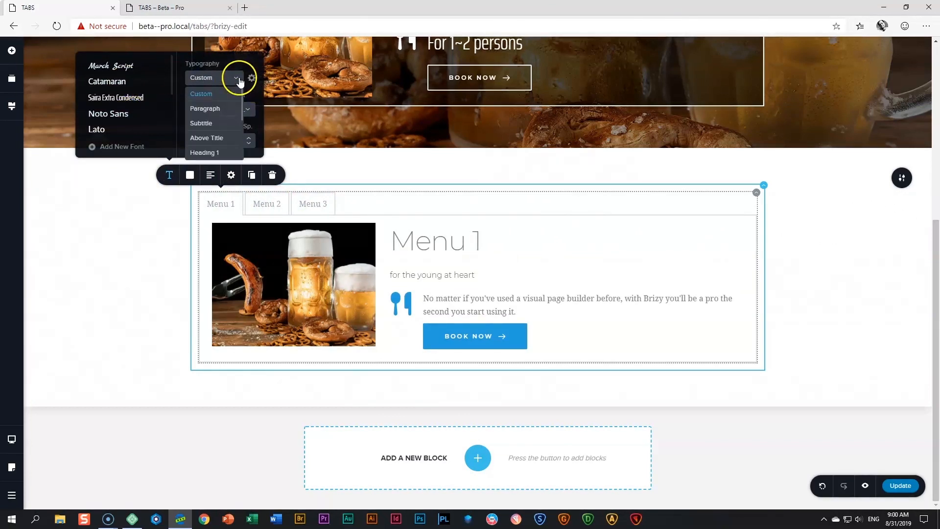
click(212, 124)
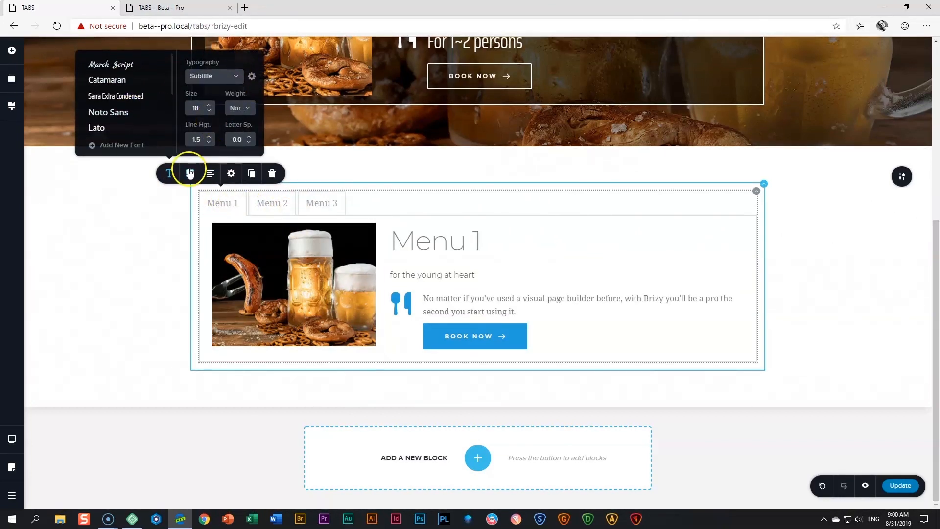
click(190, 173)
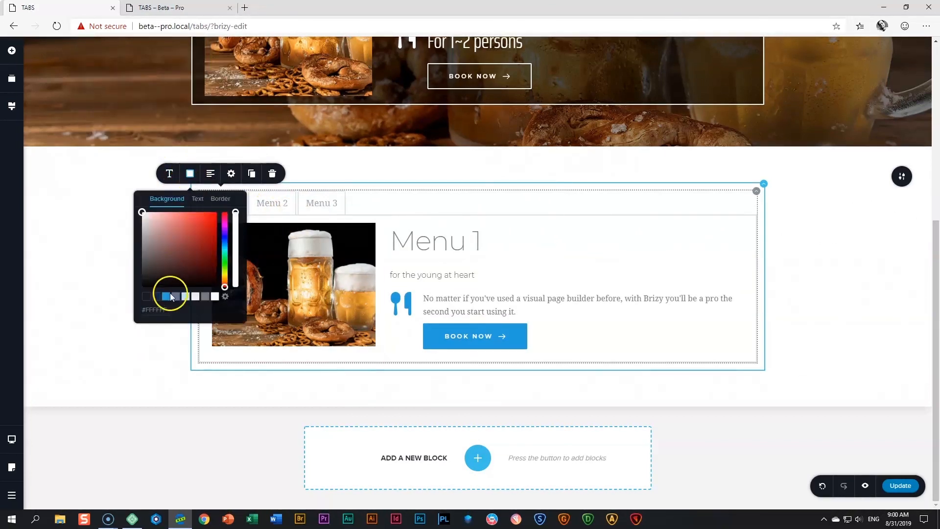
click(197, 199)
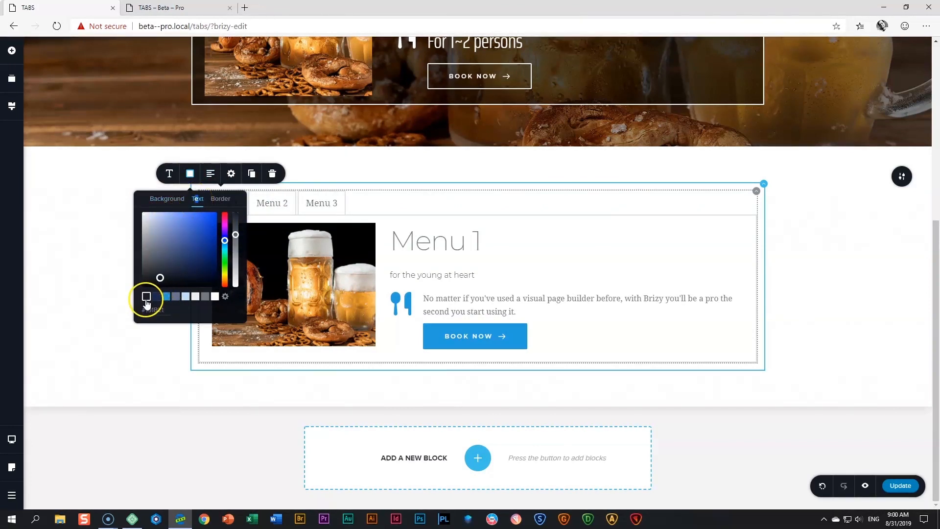
Cycle the tab labels through the centre, right and left alignments and settle on centred
click(211, 175)
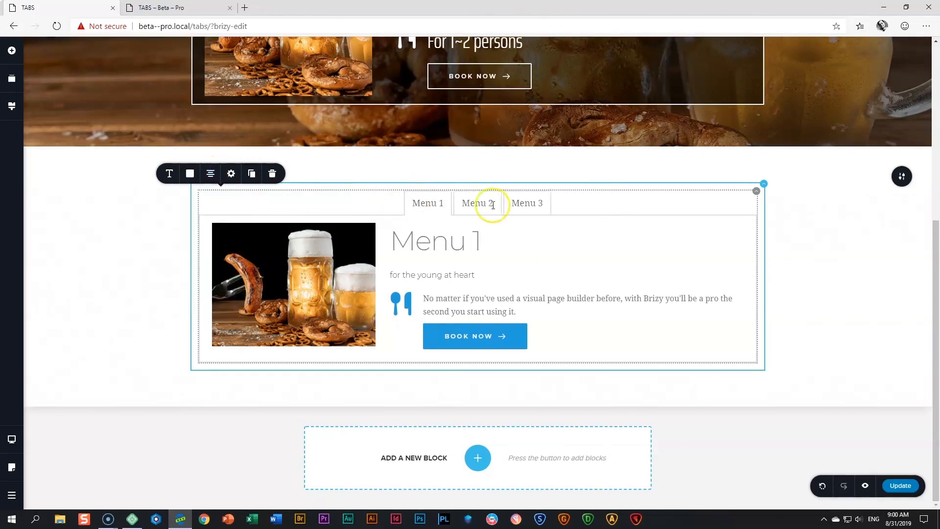
click(213, 178)
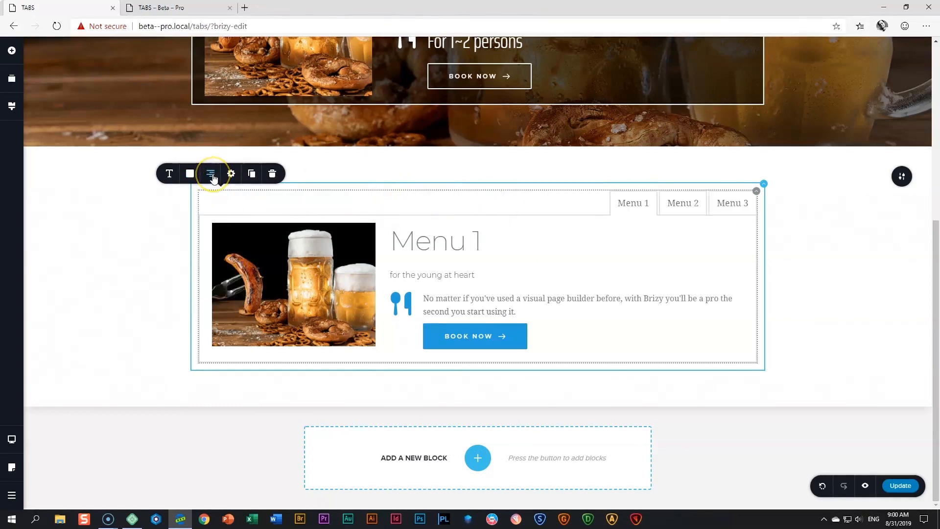
click(211, 175)
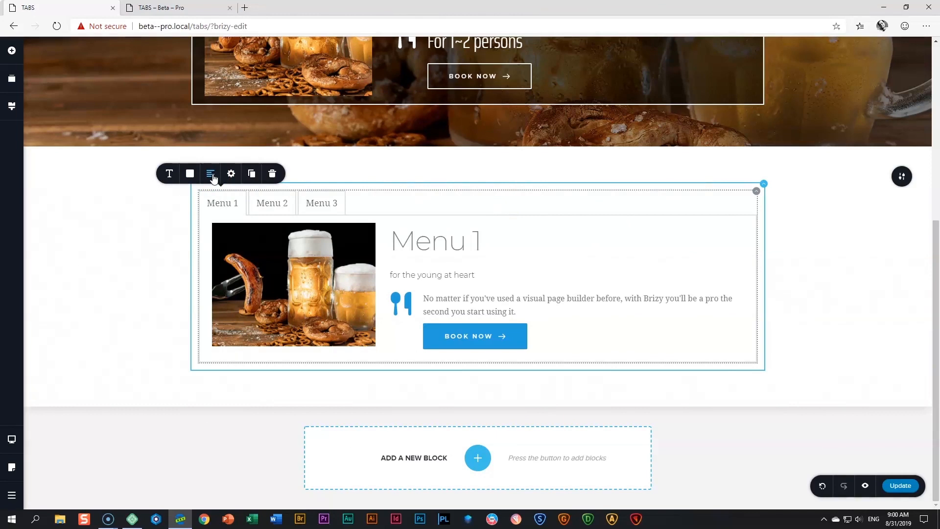
click(213, 176)
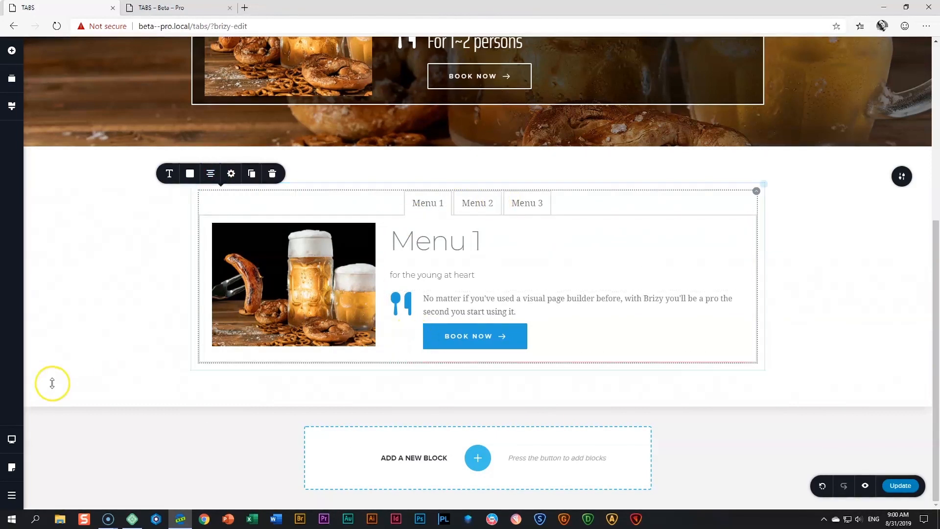
Set the tabs' background colour to #66738D at 35% opacity
click(190, 174)
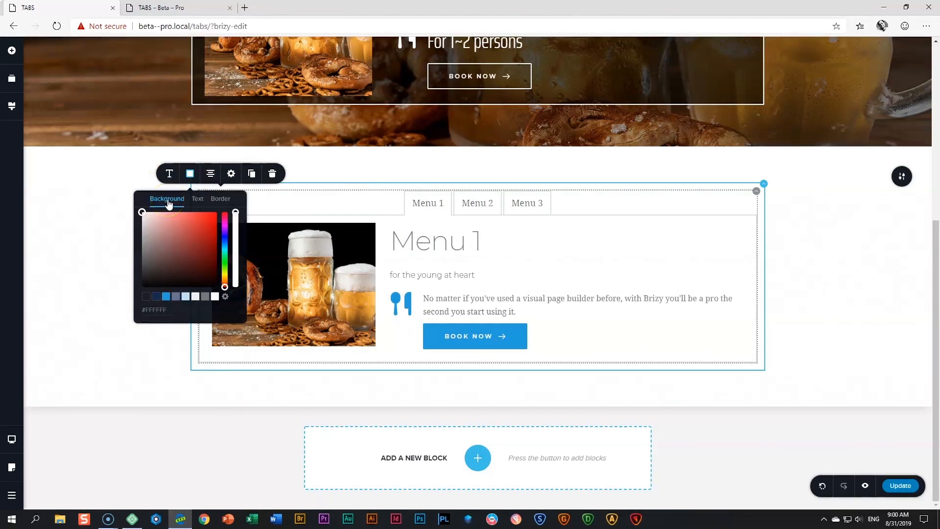
click(176, 296)
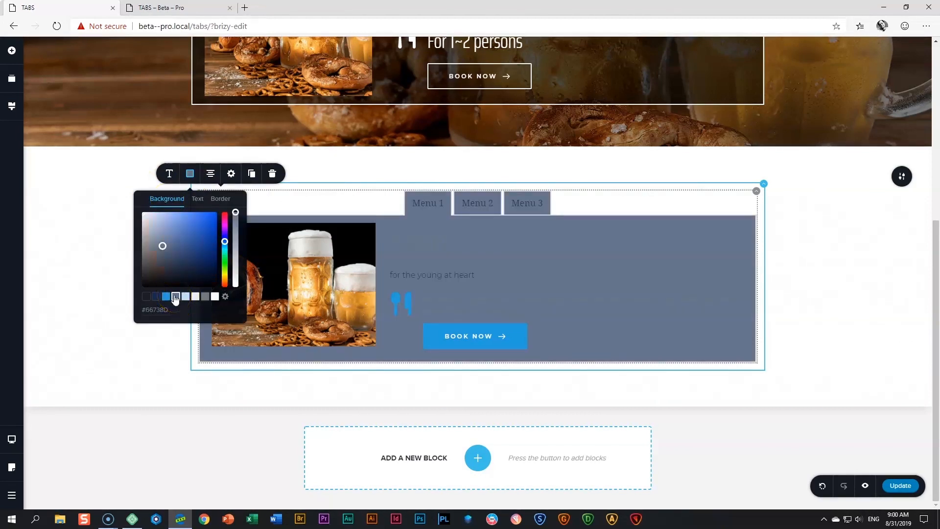
drag(235, 229, 232, 263)
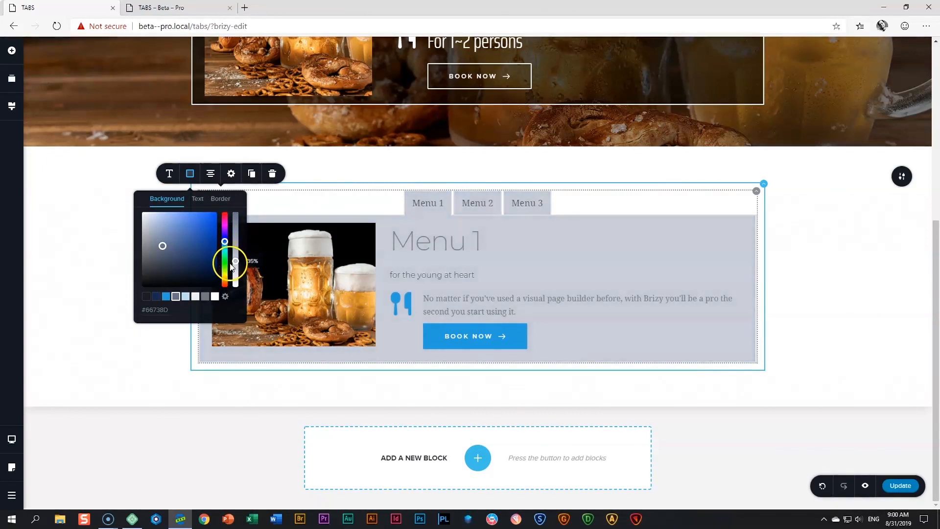
Give the tabs a #239DDB border with reduced opacity and a size of 1
click(222, 198)
click(168, 300)
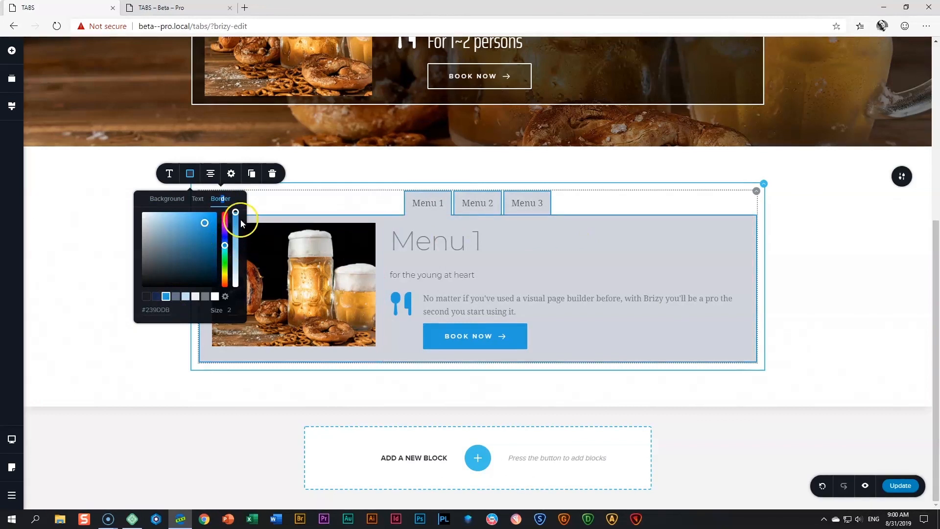
drag(236, 213, 239, 244)
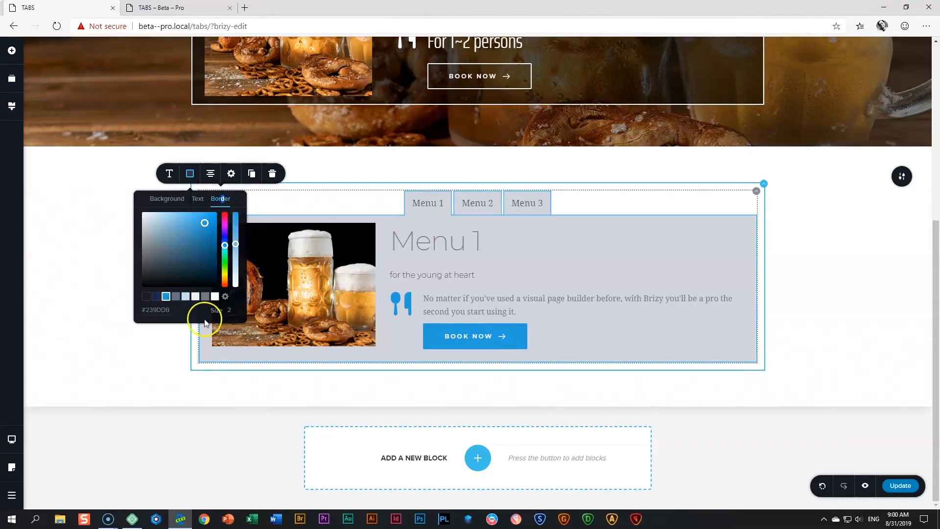
click(228, 310)
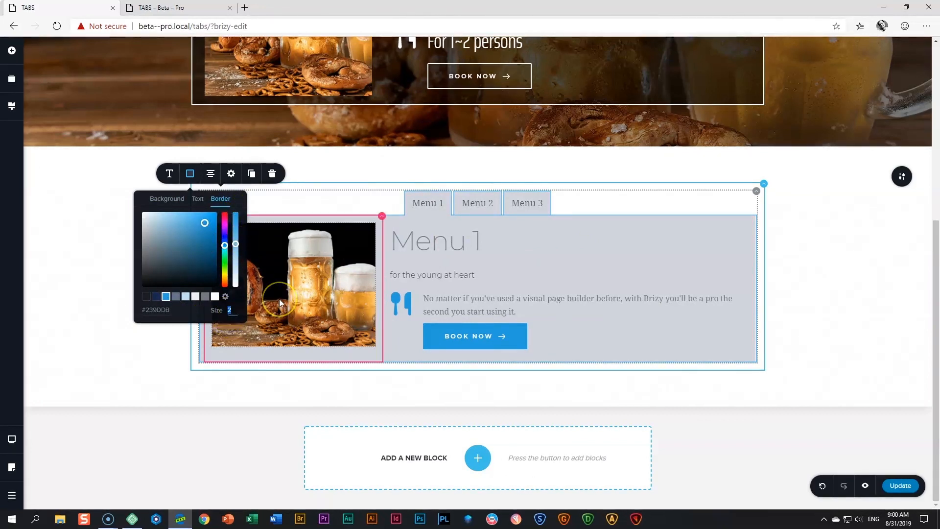
text(1)
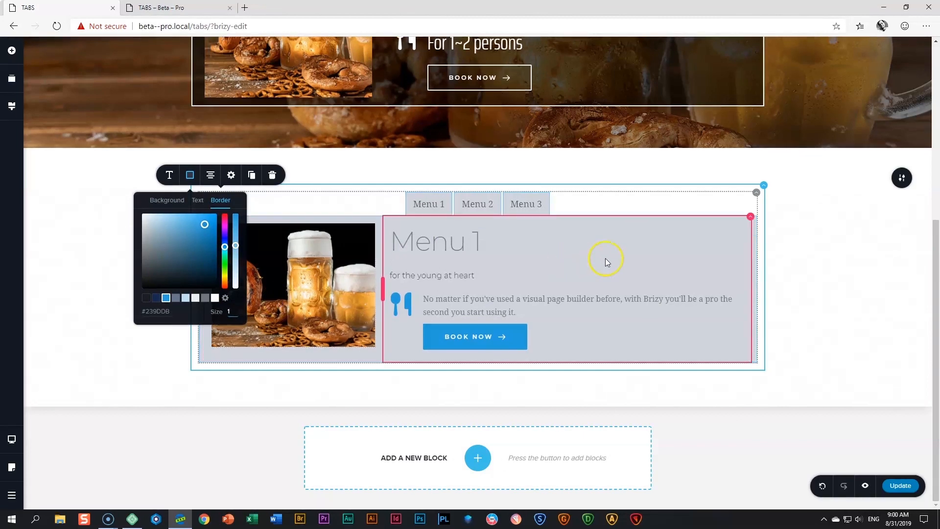
Set the tabs' border size to 5 and its colour to white (#FFFFFF)
click(233, 313)
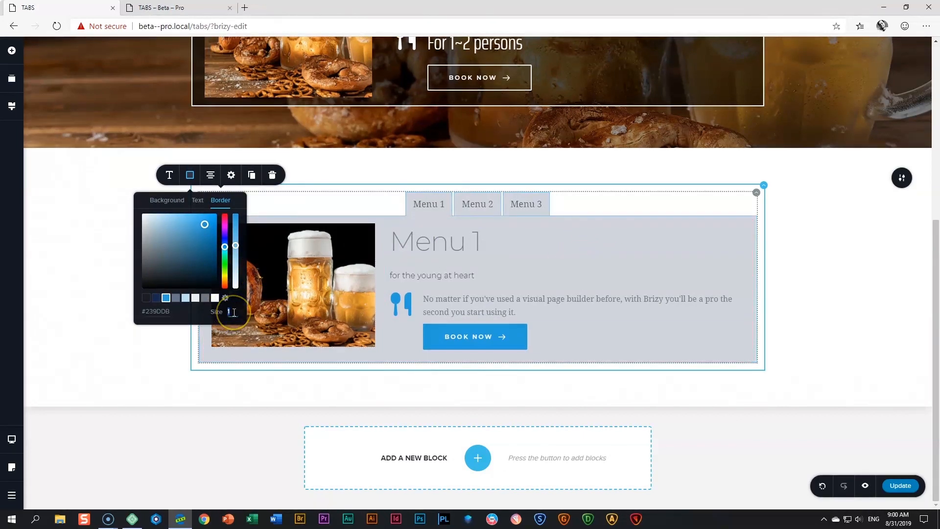
text(5)
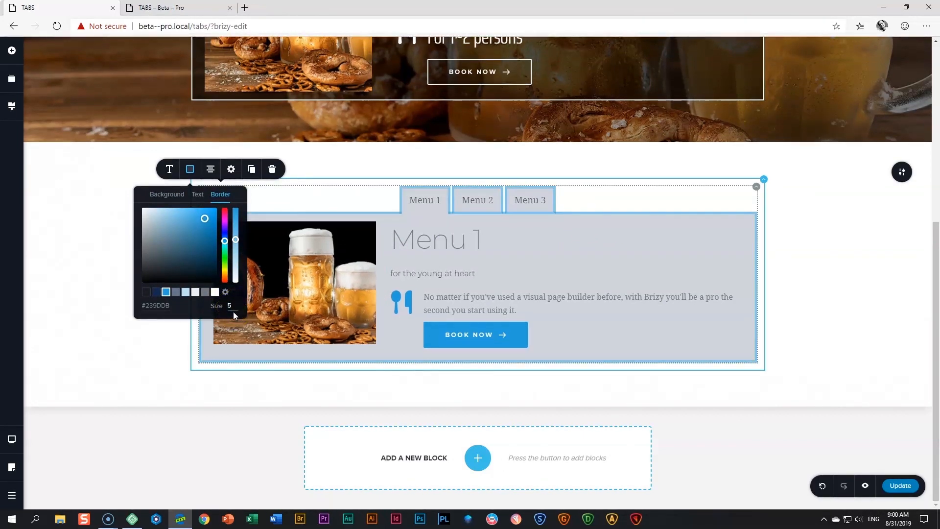
click(216, 292)
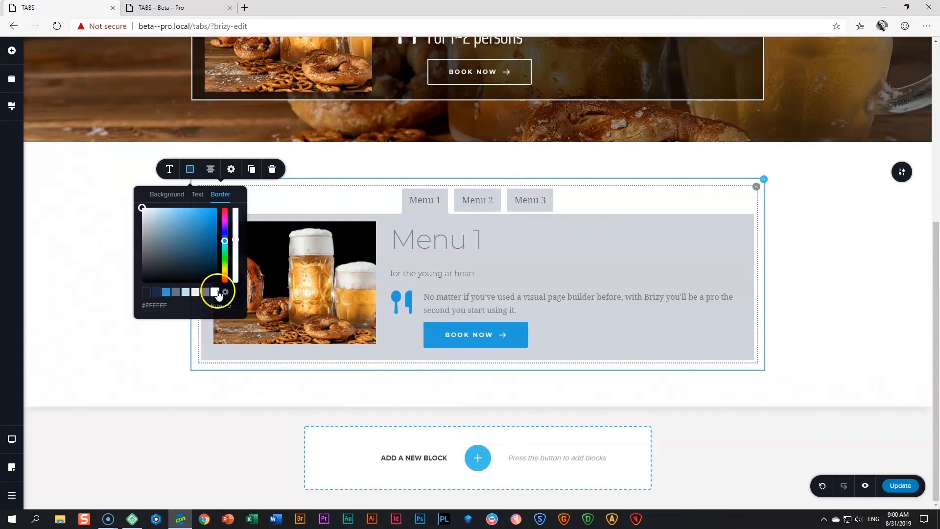
click(509, 243)
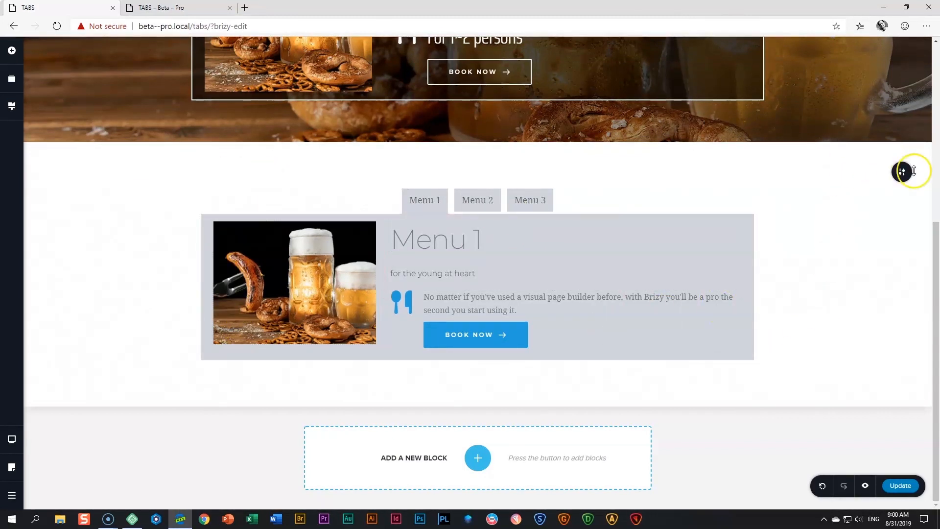
Set the menu block's background image to 2797893-studio2.jpg from the media library
mouse_move(901, 172)
click(793, 173)
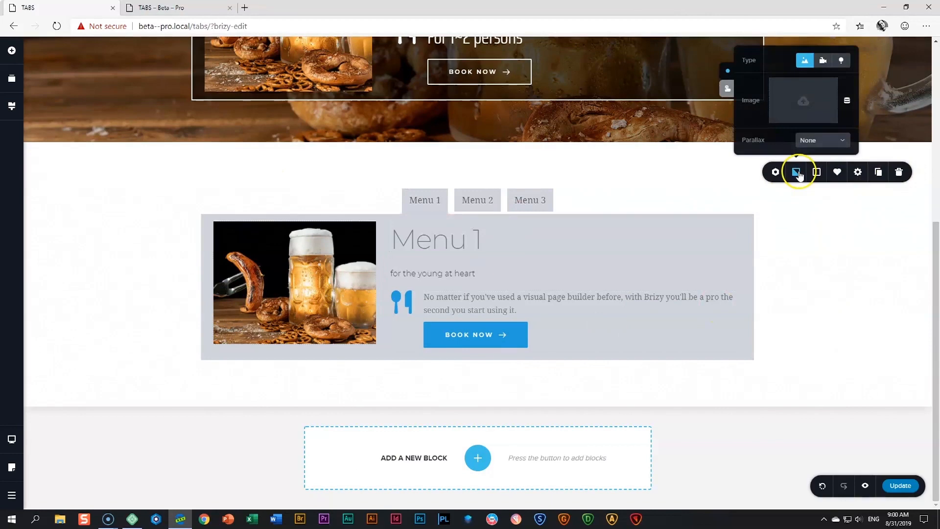
click(803, 104)
click(212, 152)
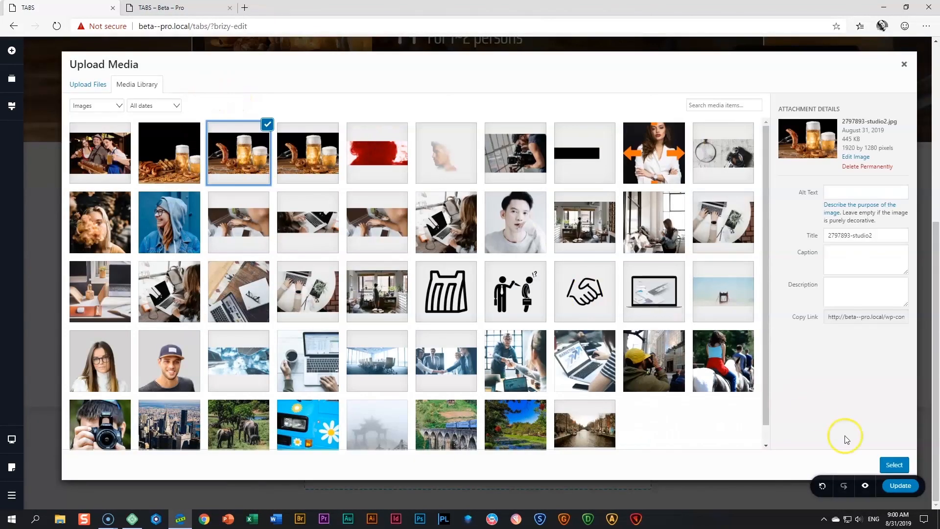
click(895, 465)
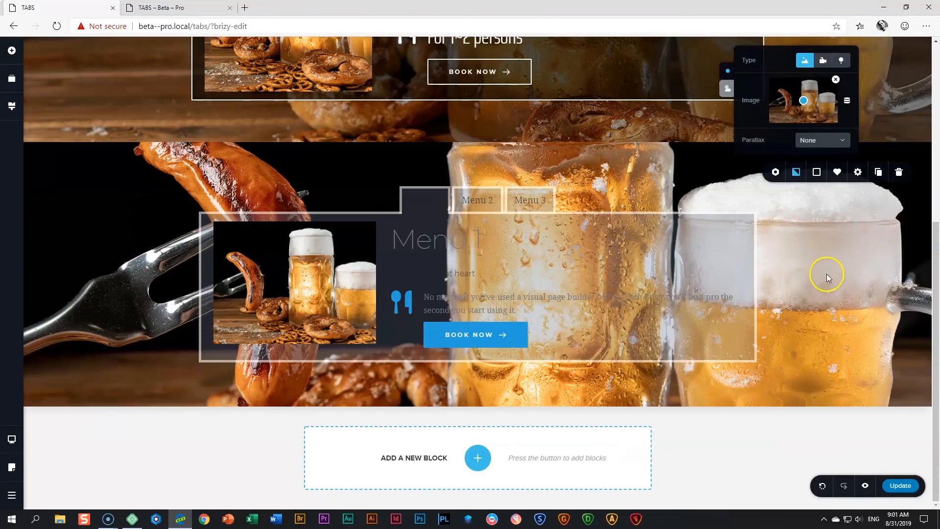
Raise the tabs' background opacity and set the tab label text colour to #FFFFFF at 100% opacity
double_click(436, 197)
click(394, 169)
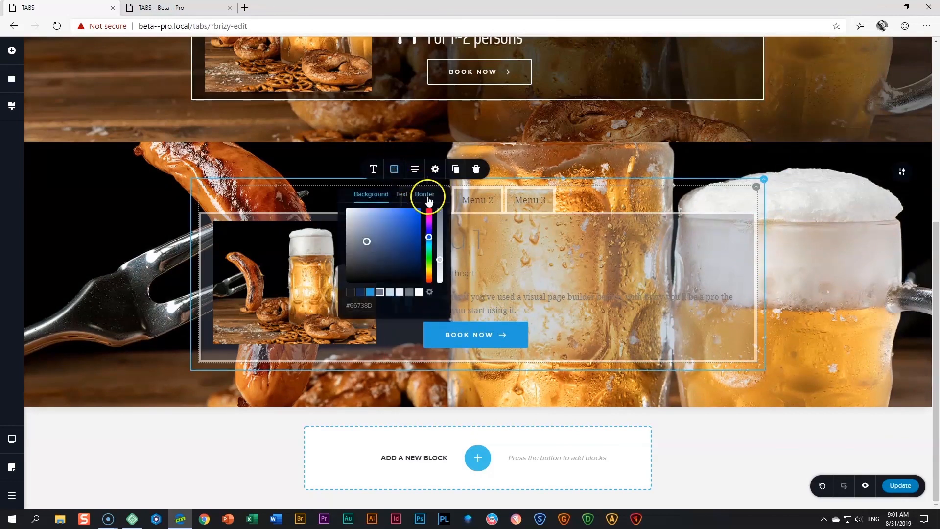
drag(438, 250, 439, 231)
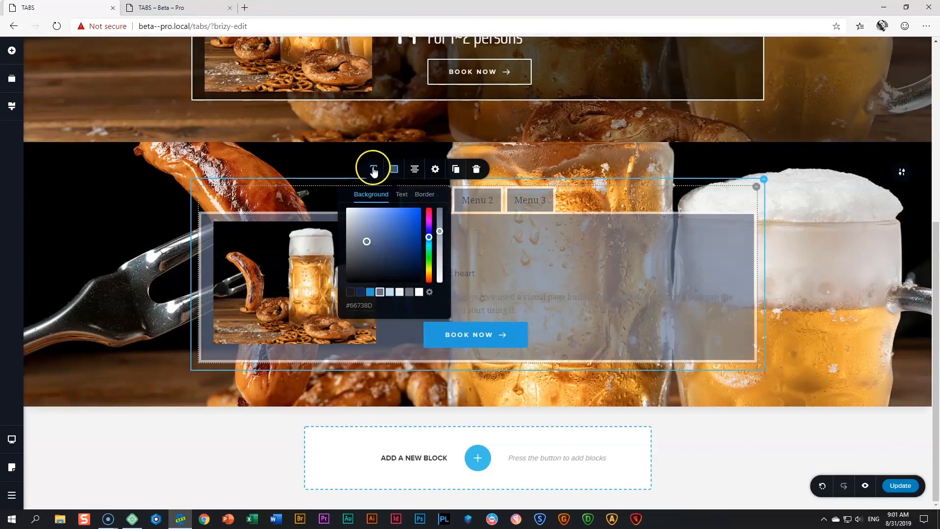
click(401, 194)
click(419, 292)
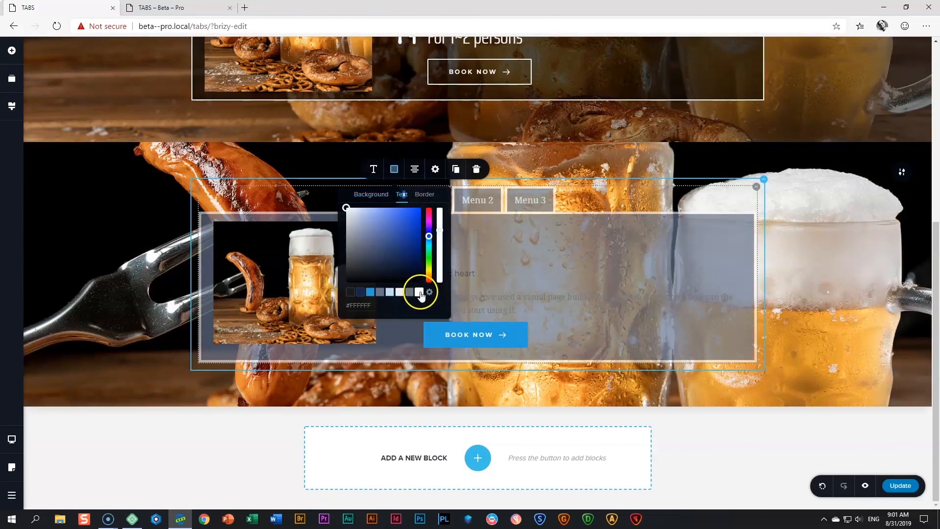
drag(439, 222, 439, 203)
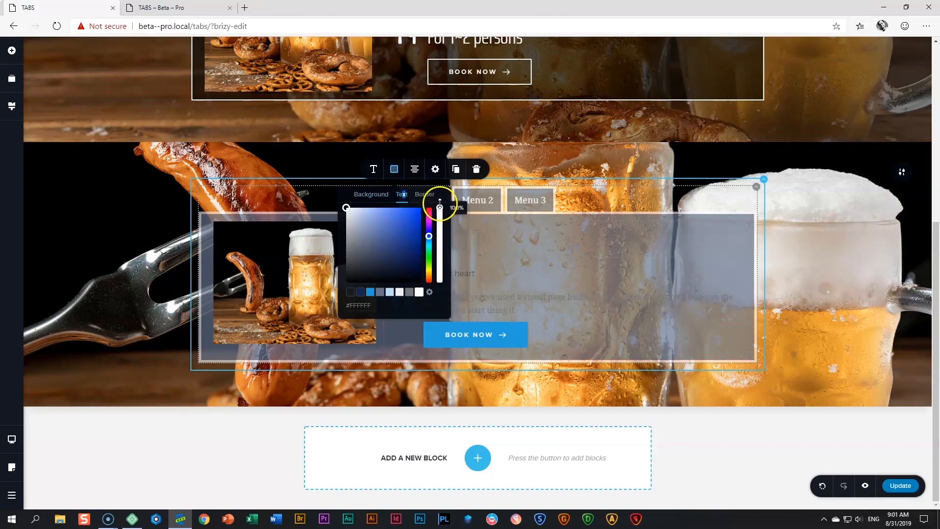
click(545, 277)
Change the text colour of the "Menu 1" heading and the "for the young at heart" subtitle to #FFFFFF
drag(424, 243, 449, 241)
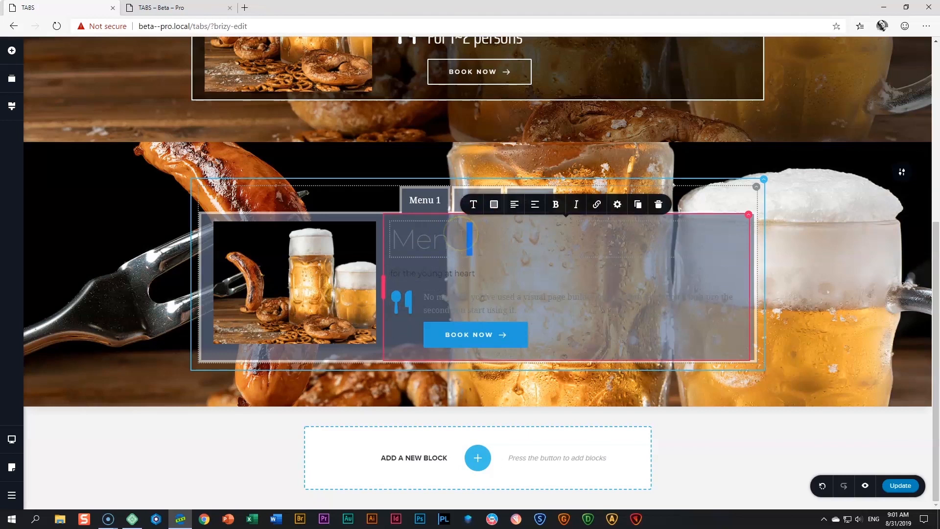
click(494, 205)
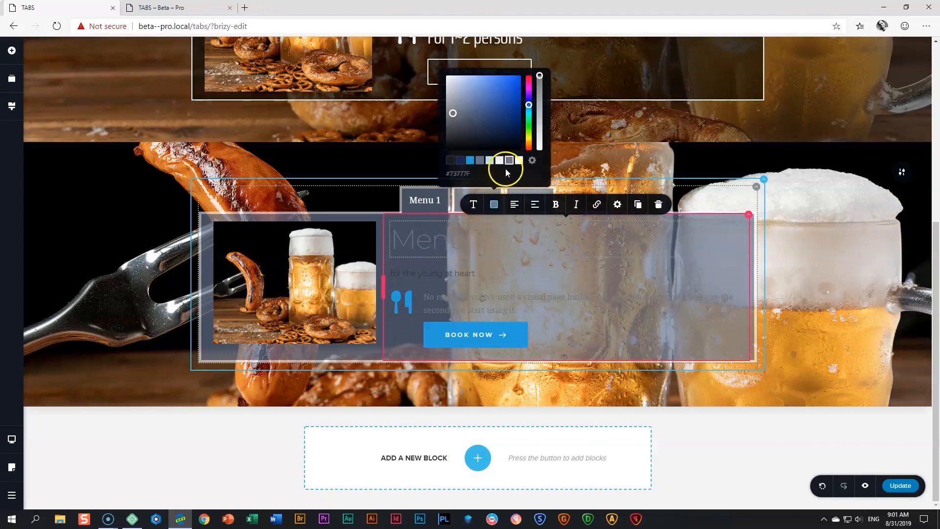
click(520, 163)
click(454, 271)
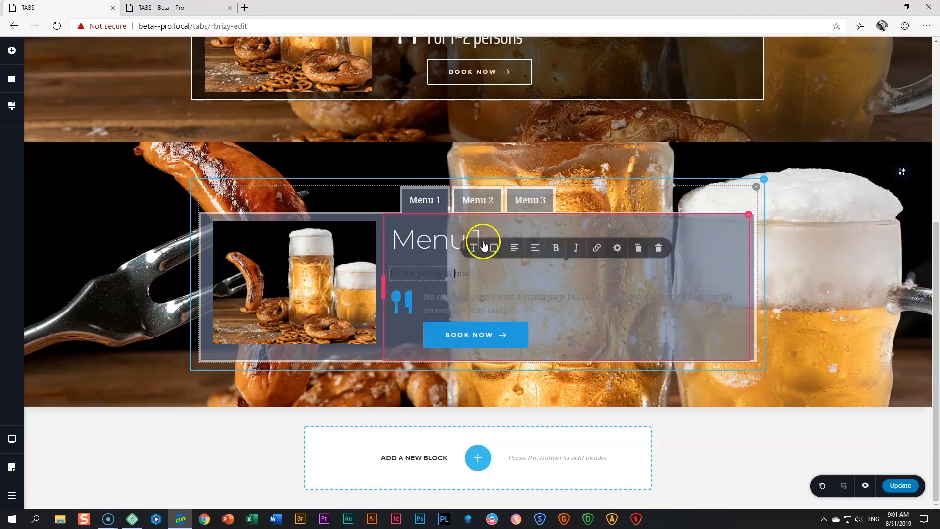
click(494, 251)
click(520, 206)
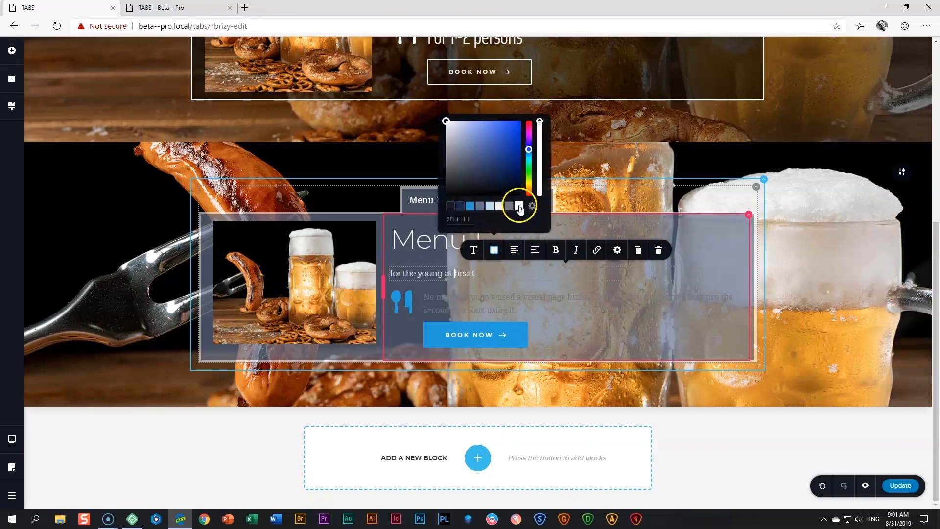
Change the text colour of the paragraph beside the cutlery icon to white
click(508, 243)
click(540, 273)
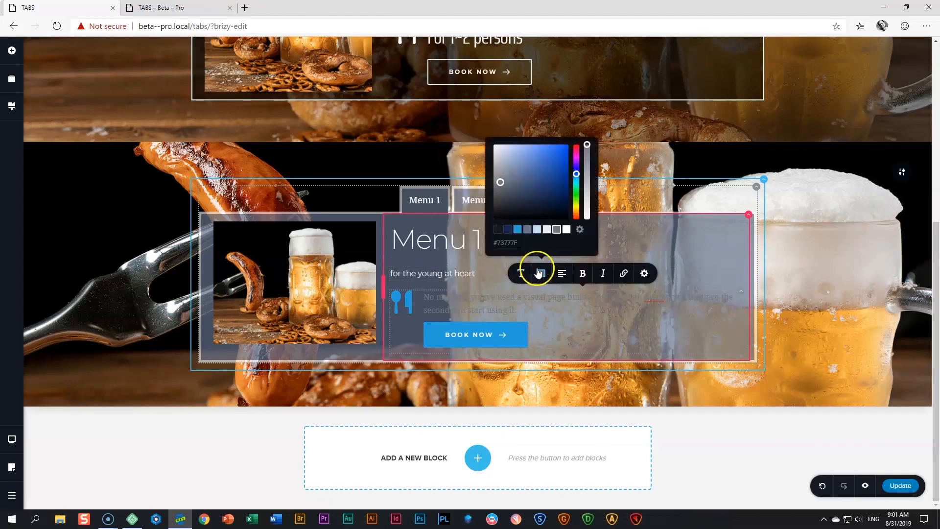
click(565, 229)
click(815, 280)
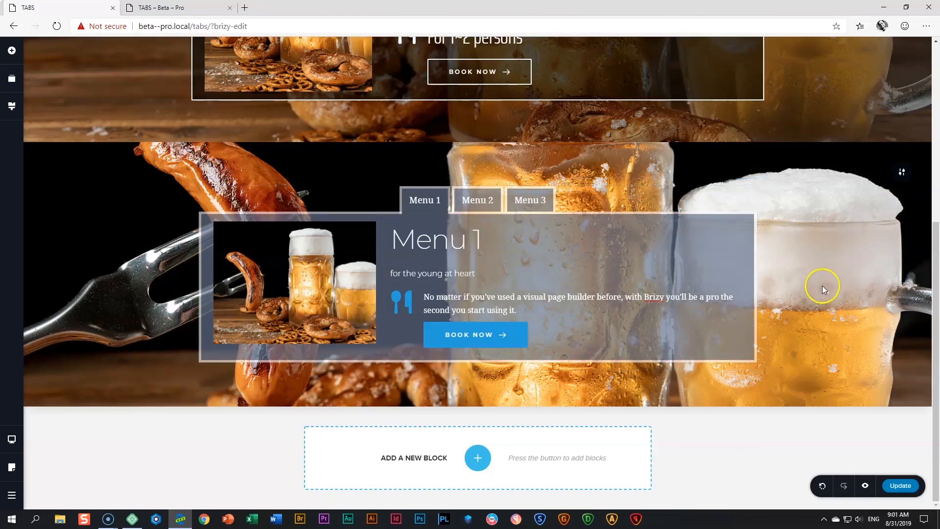
Compare with the Oktoberfest example above, then set the tabs' background colour to #191B21 and lower its opacity slightly
scroll(825, 288, up, 6)
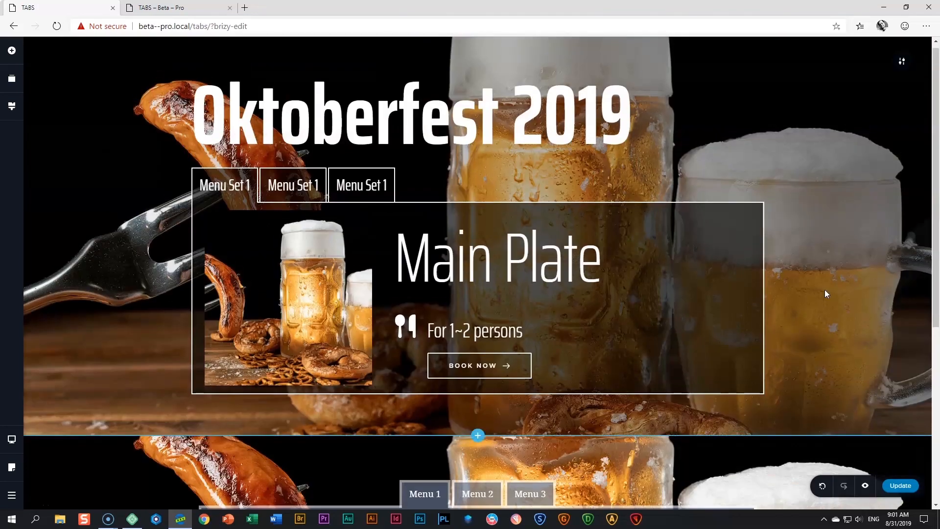
scroll(825, 290, down, 6)
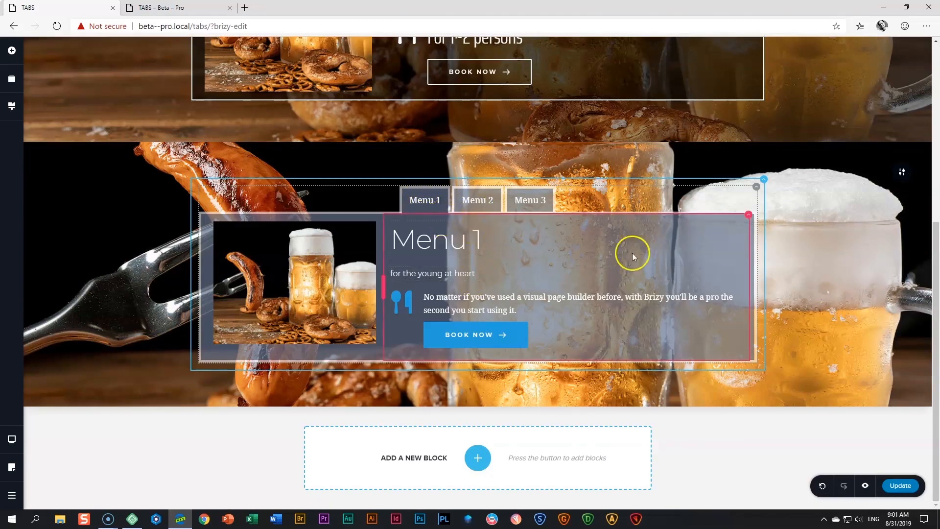
click(439, 203)
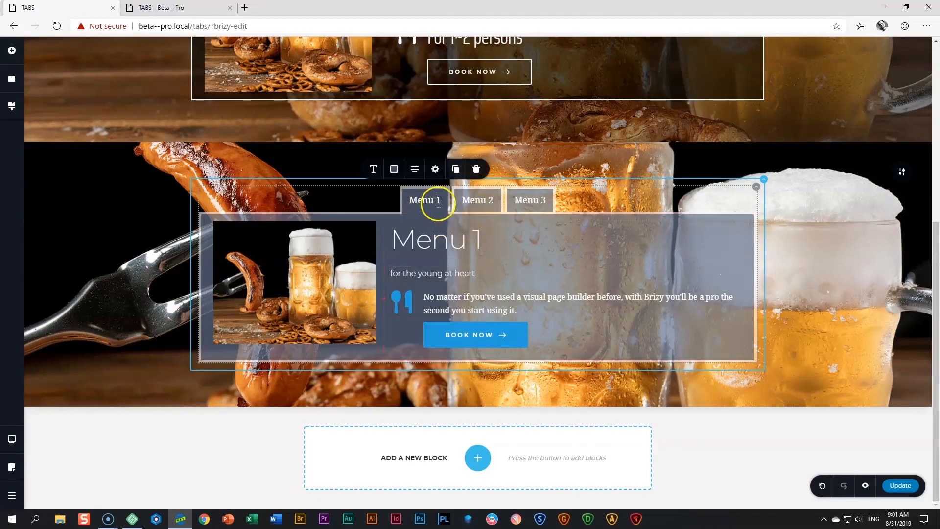
click(394, 169)
click(351, 293)
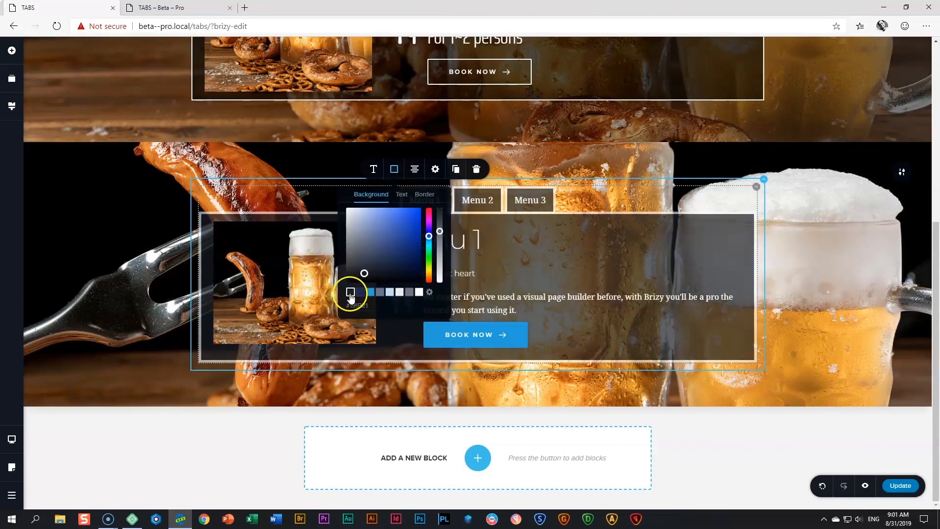
drag(440, 232, 441, 245)
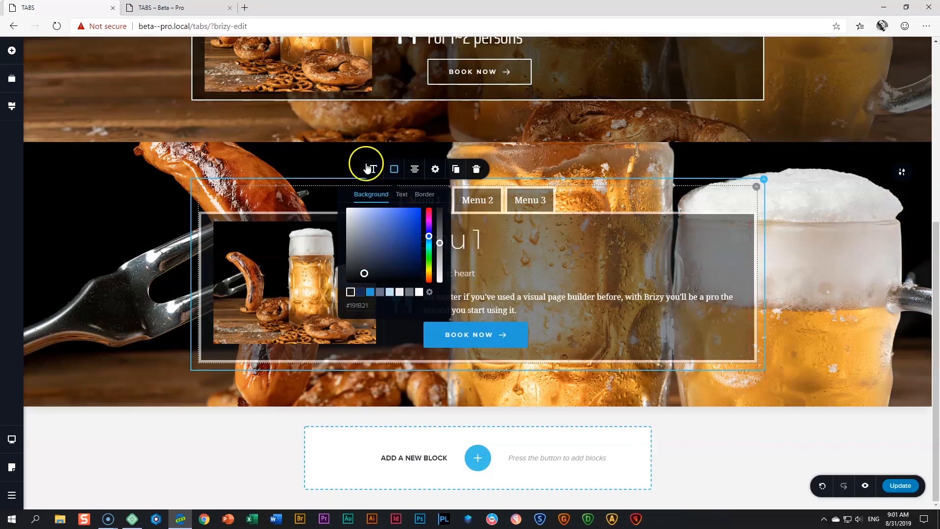
Set the tabs' border size to 2 and align the tab labels to the left
click(426, 196)
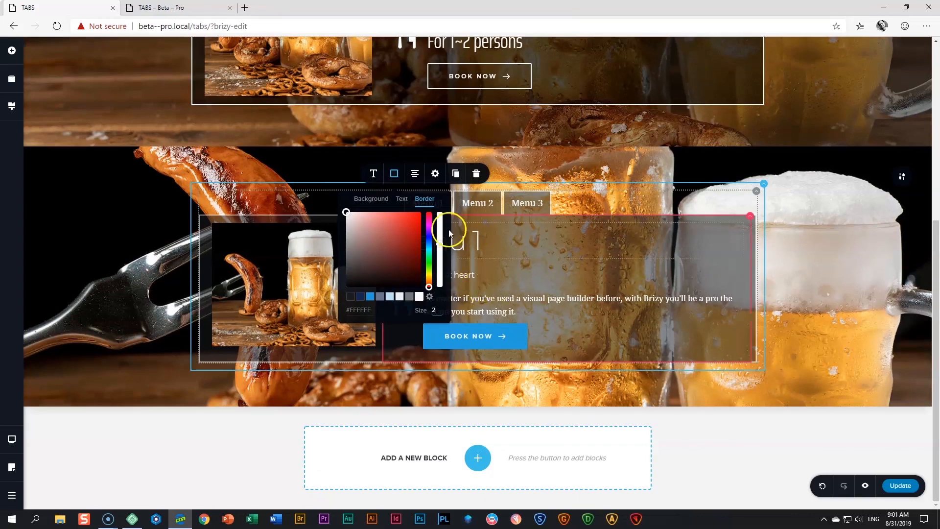
click(416, 180)
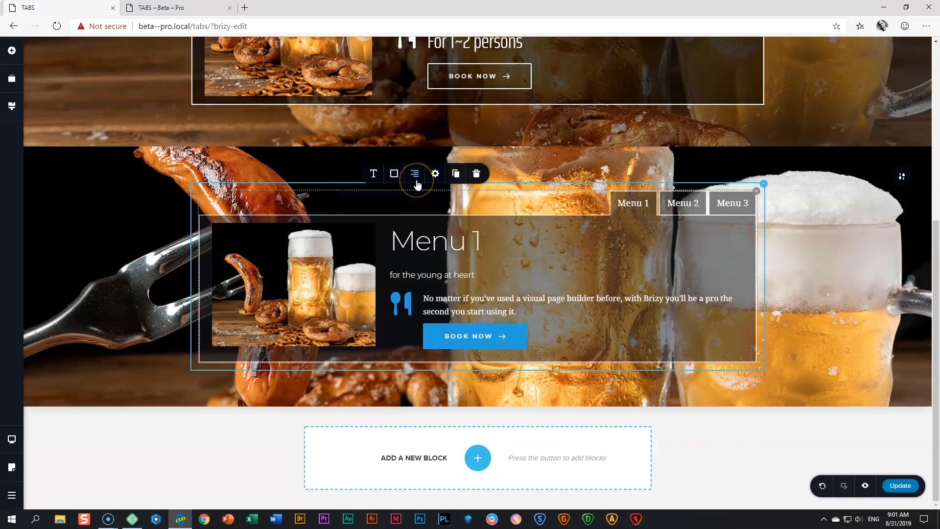
click(416, 179)
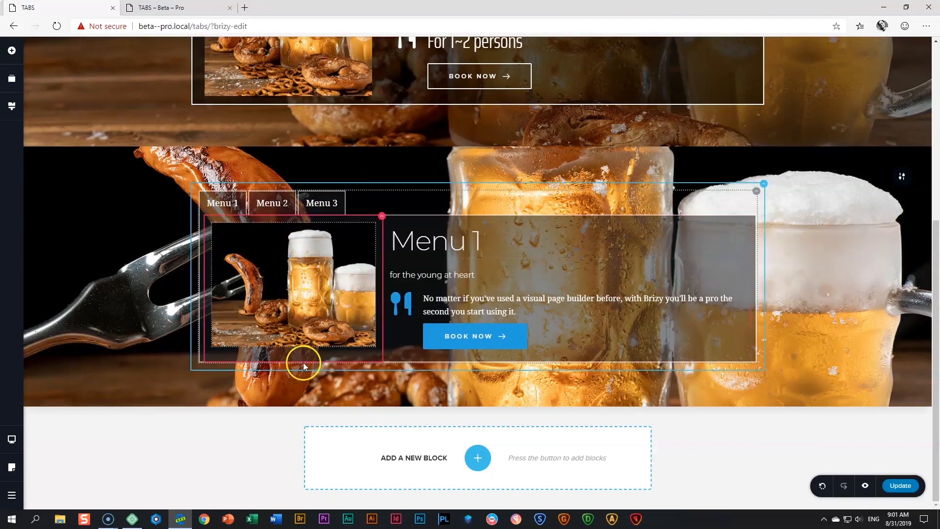
Change the cutlery icon's colour to #FFFFFF
click(479, 298)
click(407, 310)
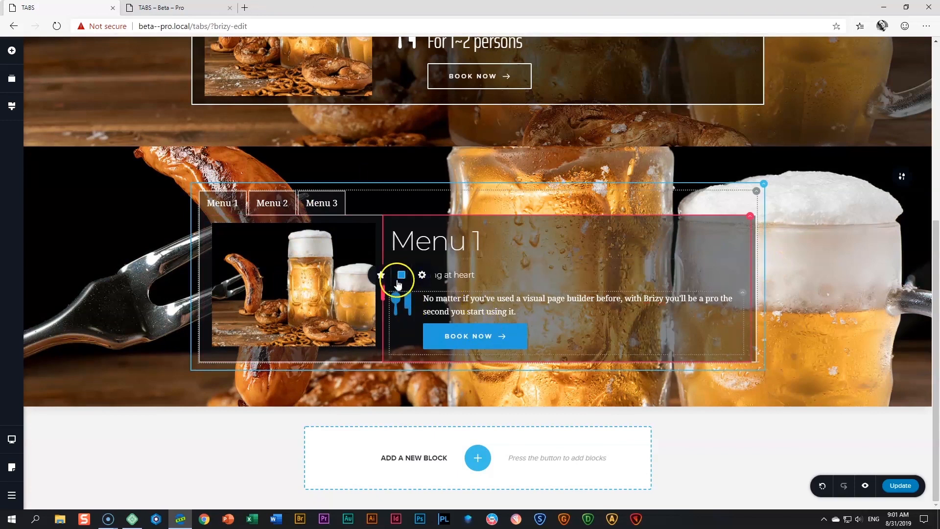
click(401, 275)
click(428, 233)
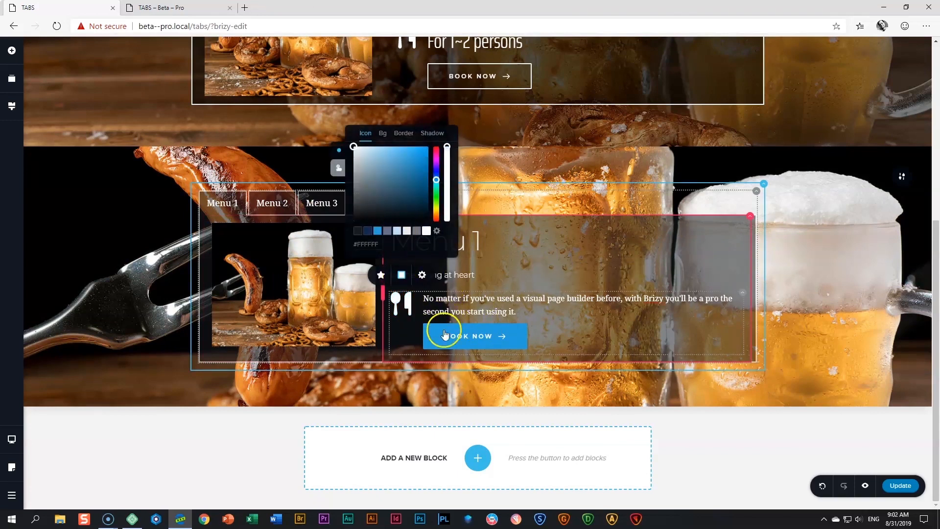
Give the BOOK NOW button in the Menu 1 tab a white background and the darkest palette colour for its text
click(441, 336)
click(455, 307)
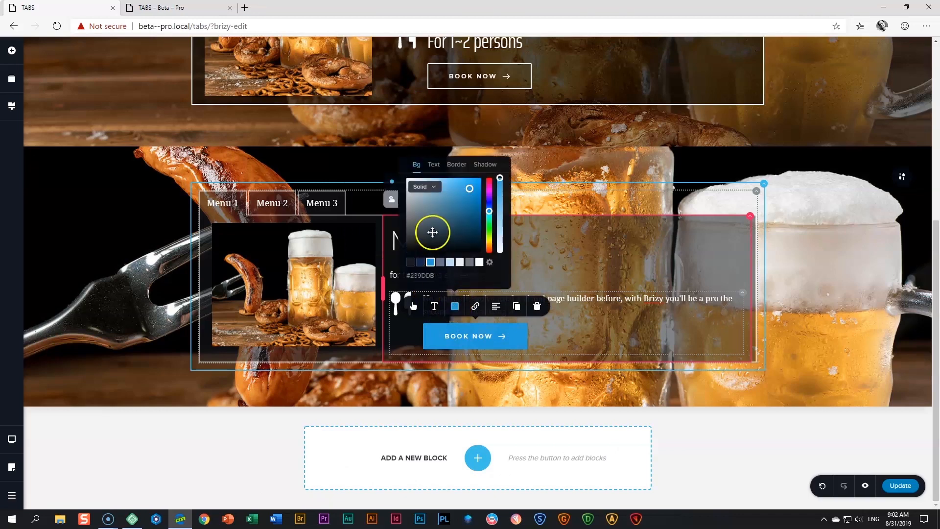
click(479, 264)
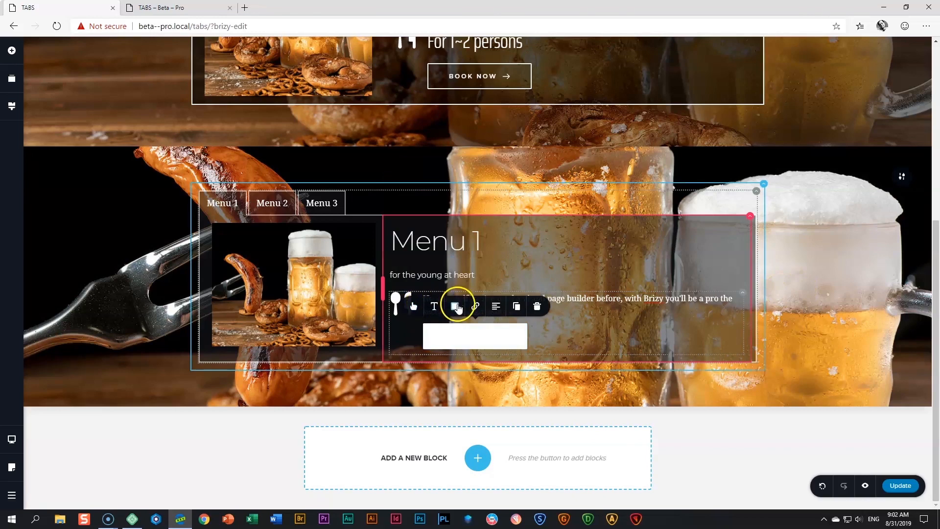
click(455, 307)
click(433, 166)
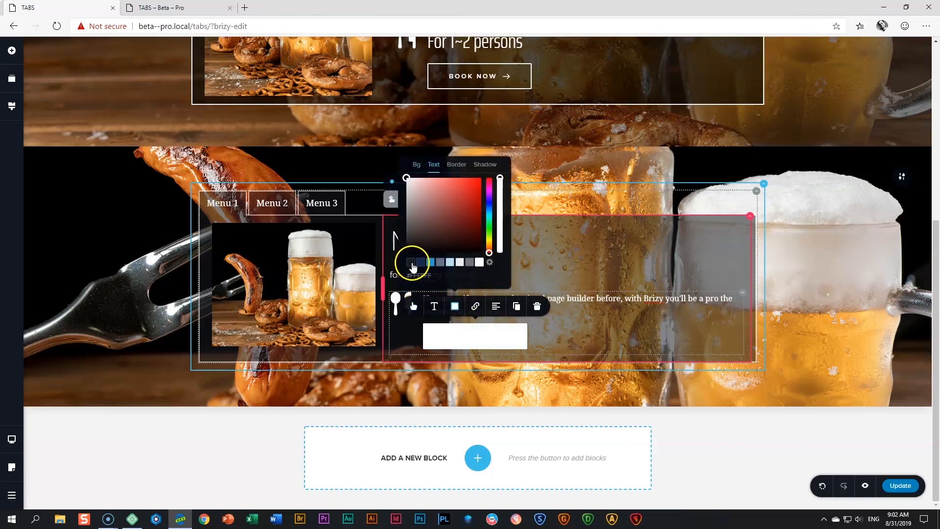
click(411, 262)
click(864, 312)
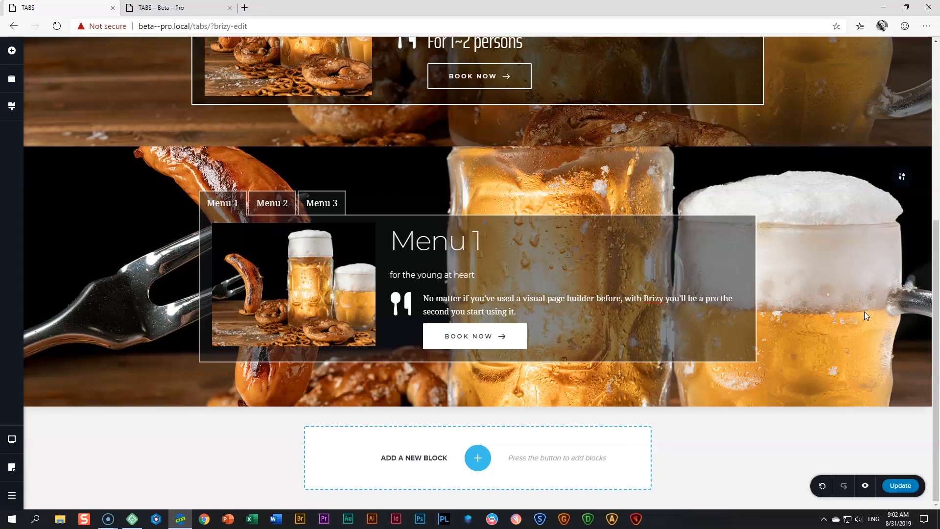
scroll(833, 312, up, 6)
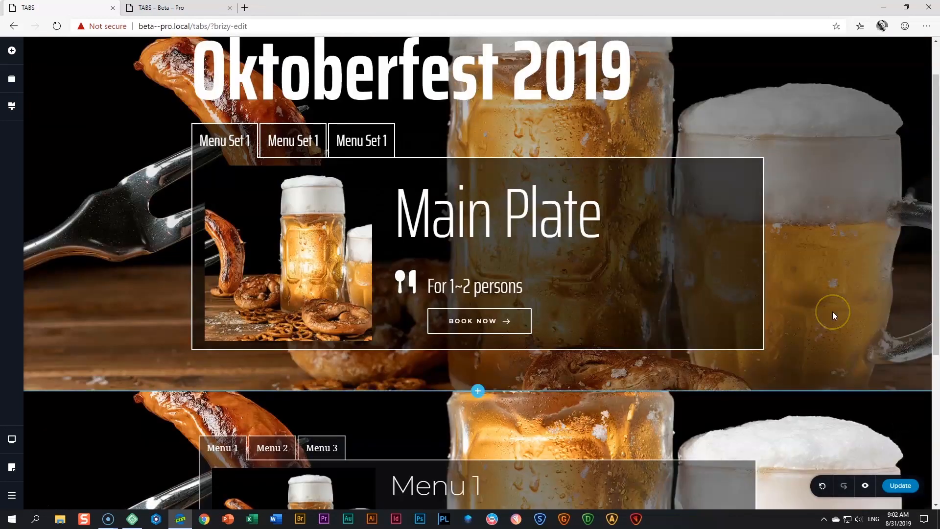